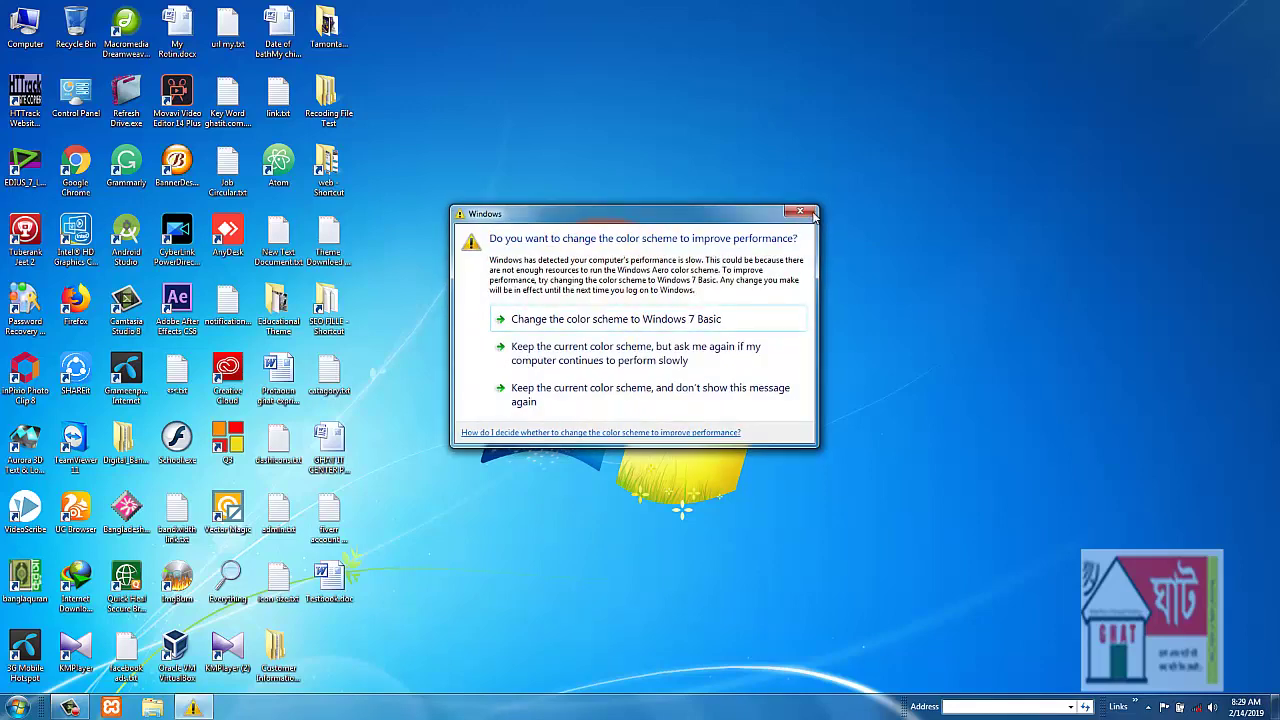
# Step: Close the Windows 7 colour-scheme performance warning so only the desktop remains
pyautogui.click(812, 214)
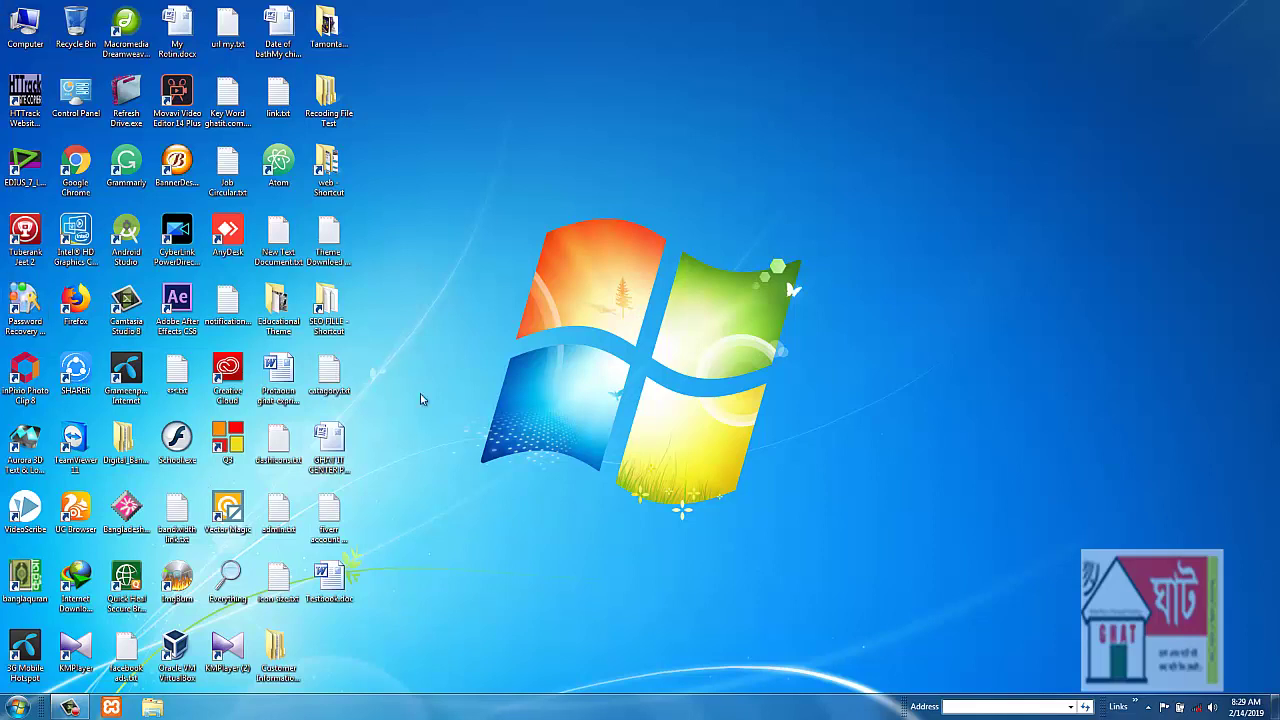
# Step: Open Testbook.doc from its desktop icon in Word 2007 and scroll through the repeated paragraph
pyautogui.doubleClick(330, 578)
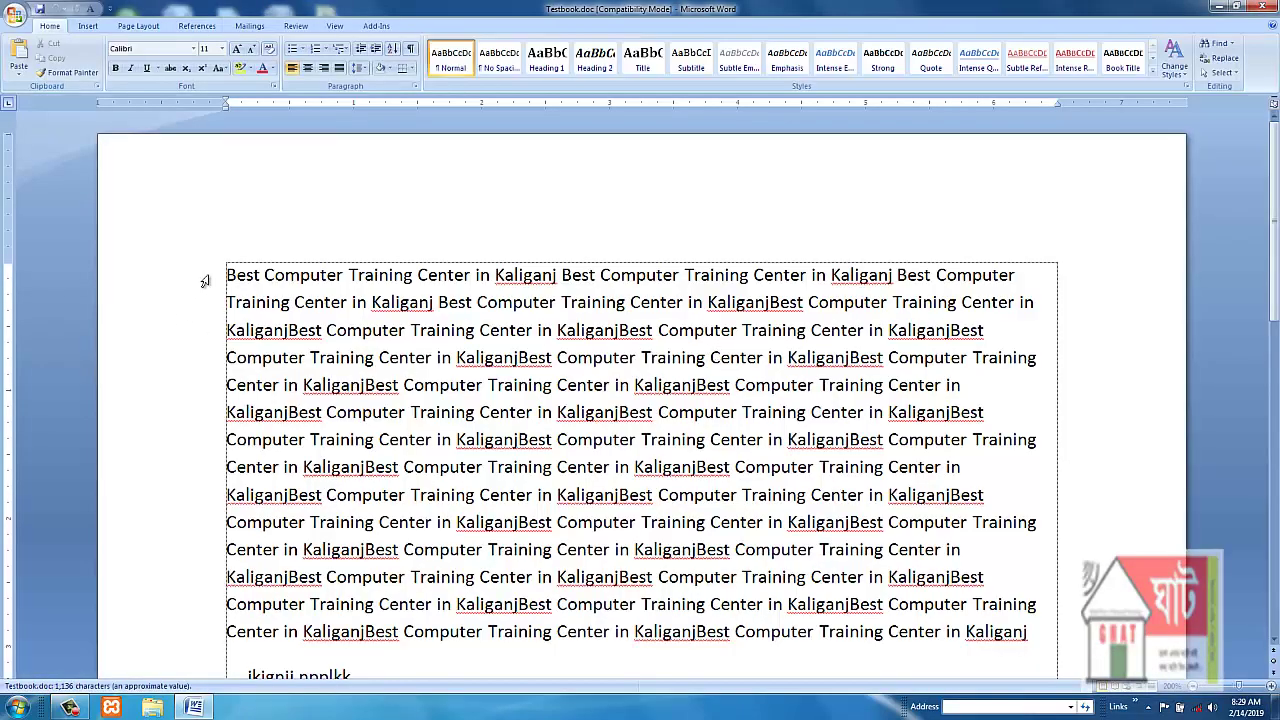
pyautogui.moveTo(206, 279); pyautogui.dragTo(703, 590)
pyautogui.click(764, 440)
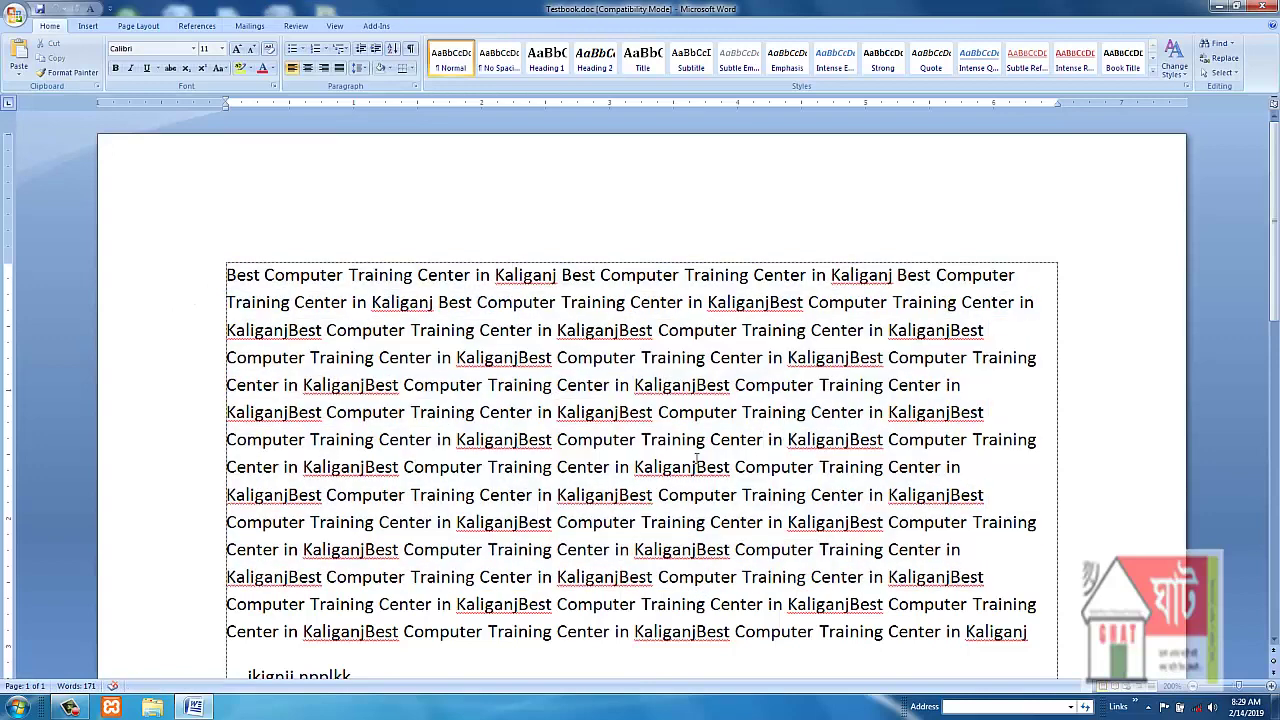
pyautogui.scroll(-2, 471, 457)
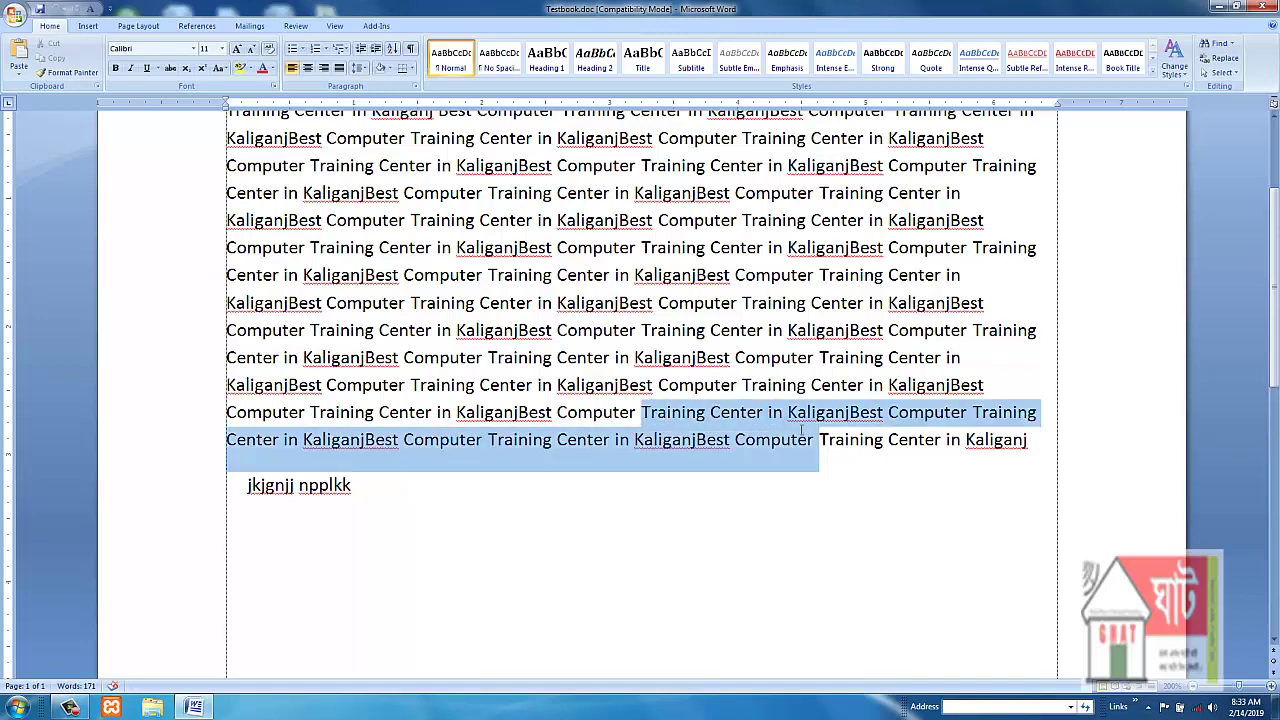
# Step: Delete the paragraph's closing words and type 'vpokjmikjmik' at its end
pyautogui.moveTo(641, 412); pyautogui.dragTo(576, 420)
pyautogui.press('Delete')
pyautogui.press('Delete')
pyautogui.write('vpo')
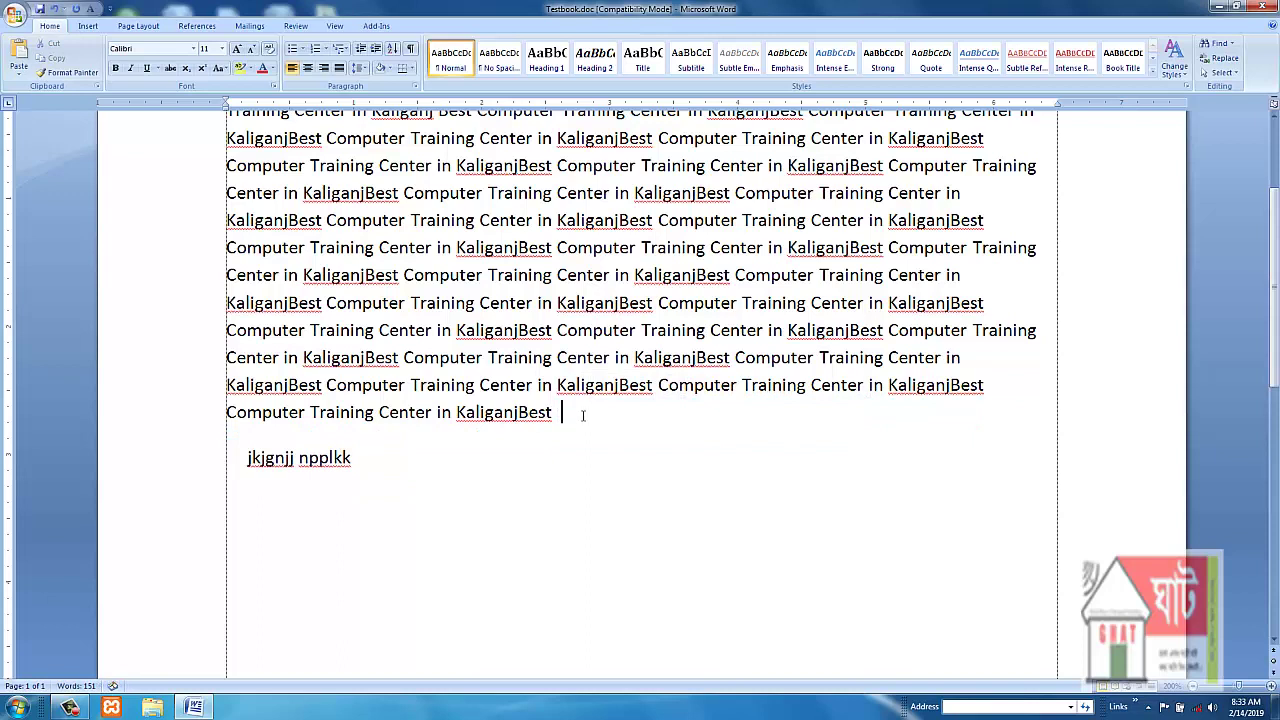
pyautogui.write('kjmikjmik')
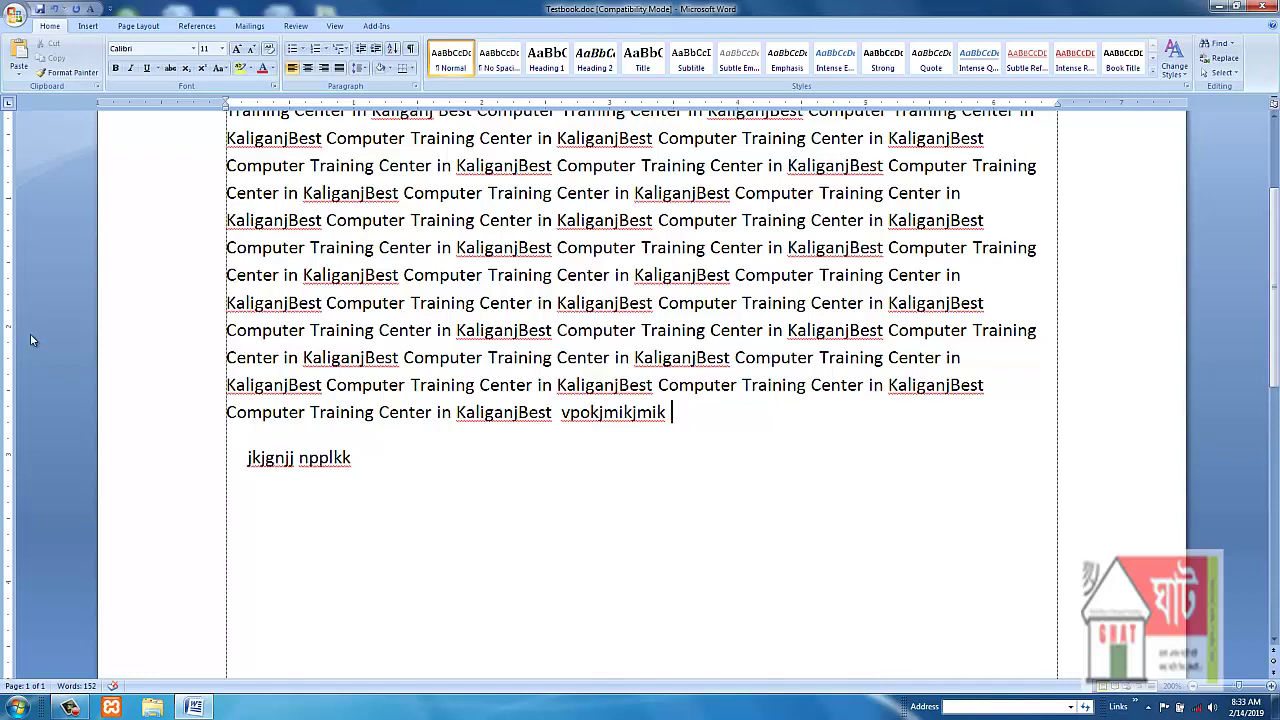
# Step: Copy two wrapped lines of the paragraph and paste them as a new paragraph below 'jkjgnjj npplkk'
pyautogui.moveTo(212, 360); pyautogui.dragTo(414, 391)
pyautogui.hotkey('ctrl', 'c')
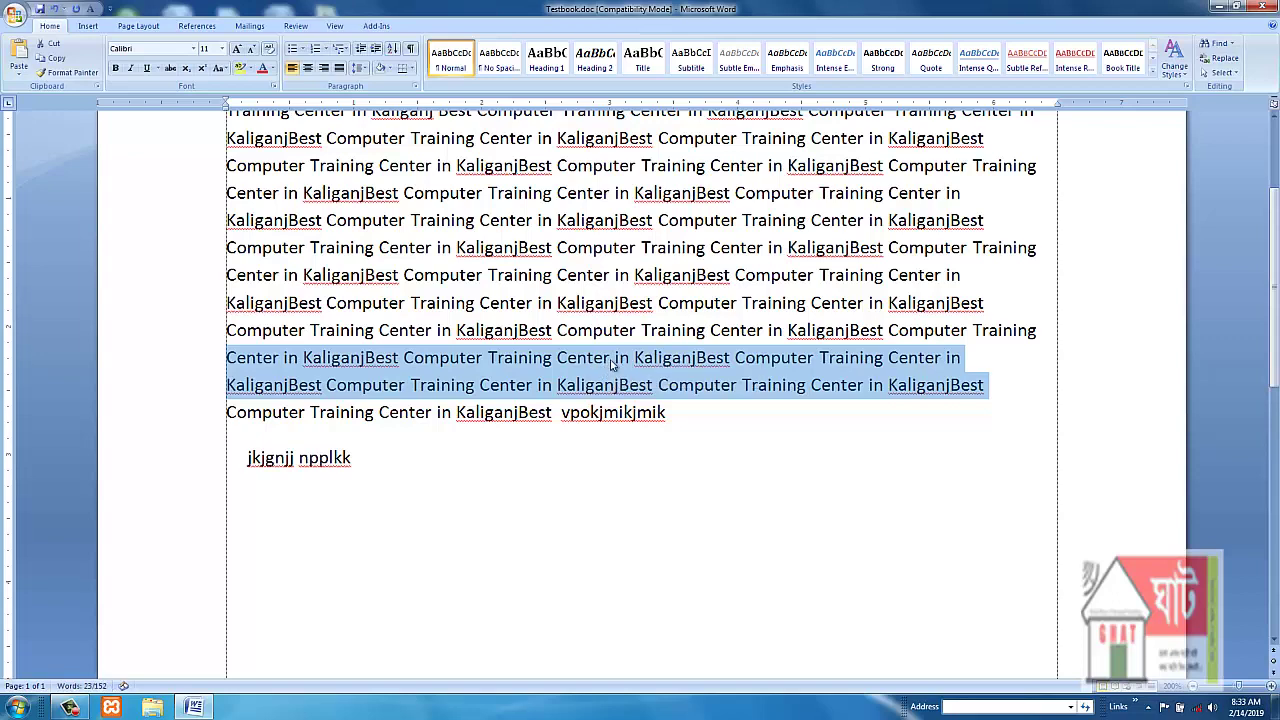
pyautogui.rightClick(612, 364)
pyautogui.click(409, 485)
pyautogui.click(407, 482)
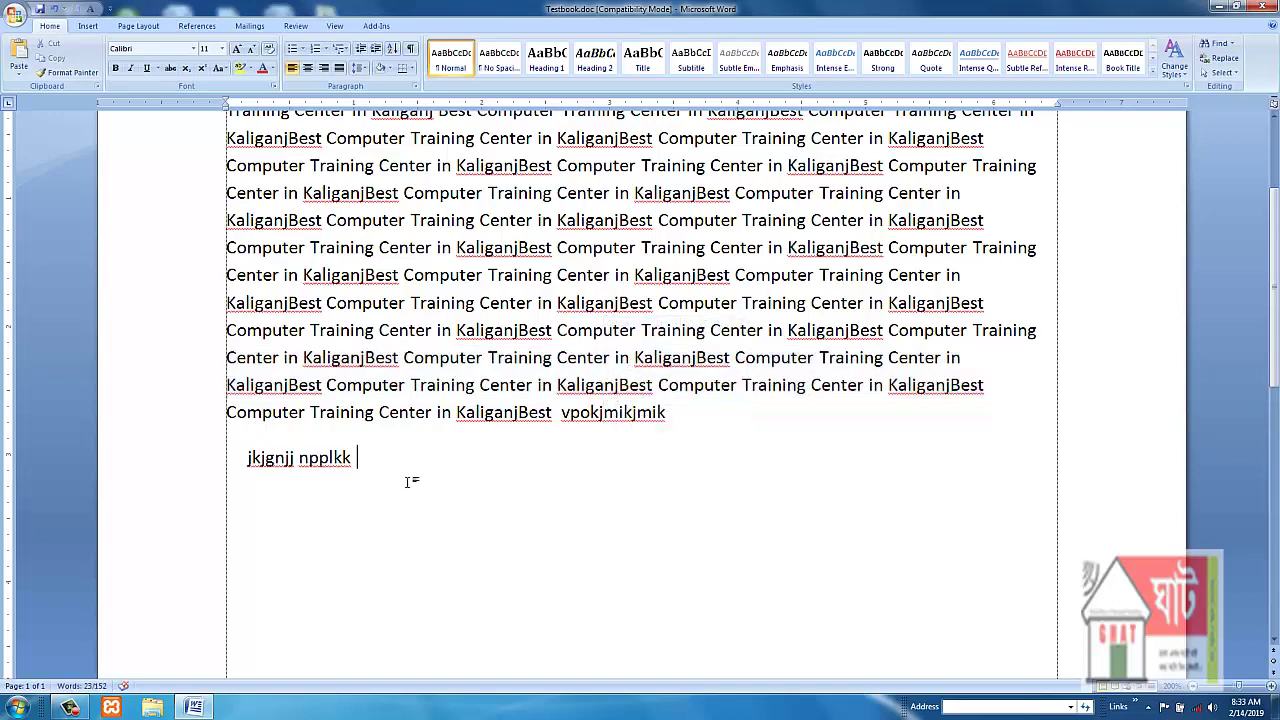
pyautogui.press('Return')
pyautogui.rightClick(288, 512)
pyautogui.click(318, 368)
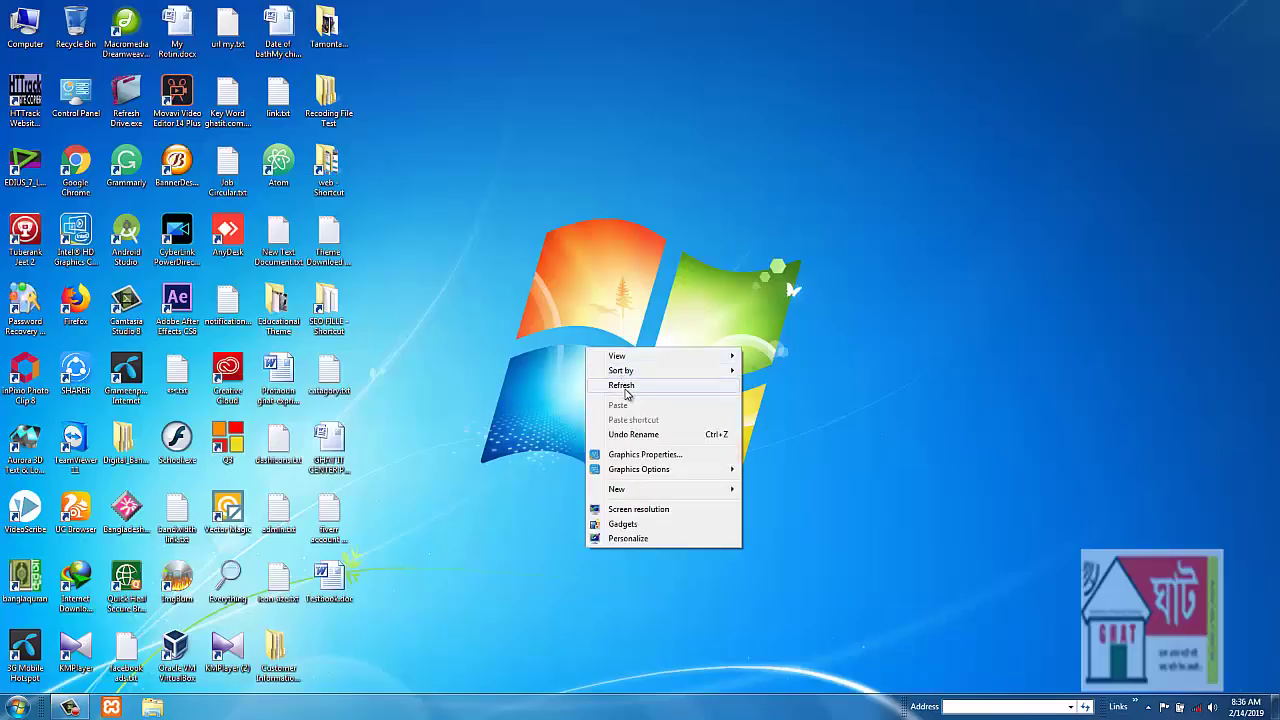
# Step: Refresh the Windows 7 desktop about nine times using its right-click Refresh command
pyautogui.click(629, 391)
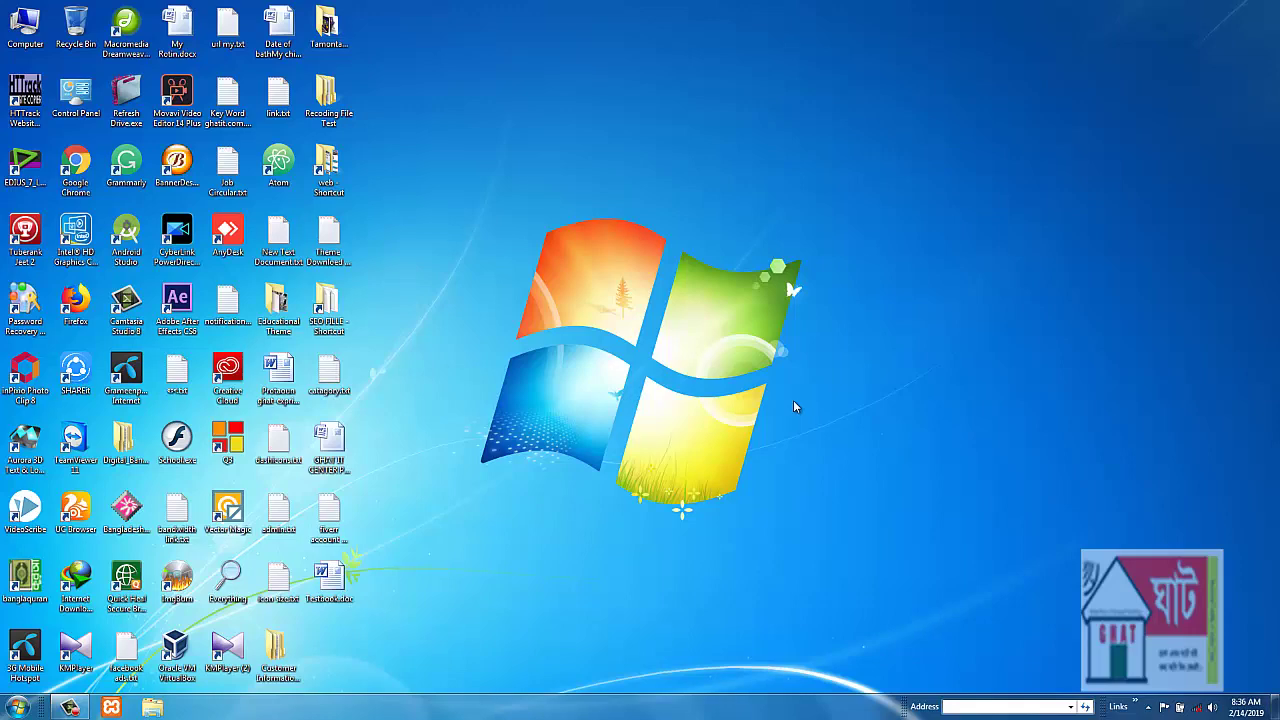
pyautogui.rightClick(458, 357)
pyautogui.click(504, 397)
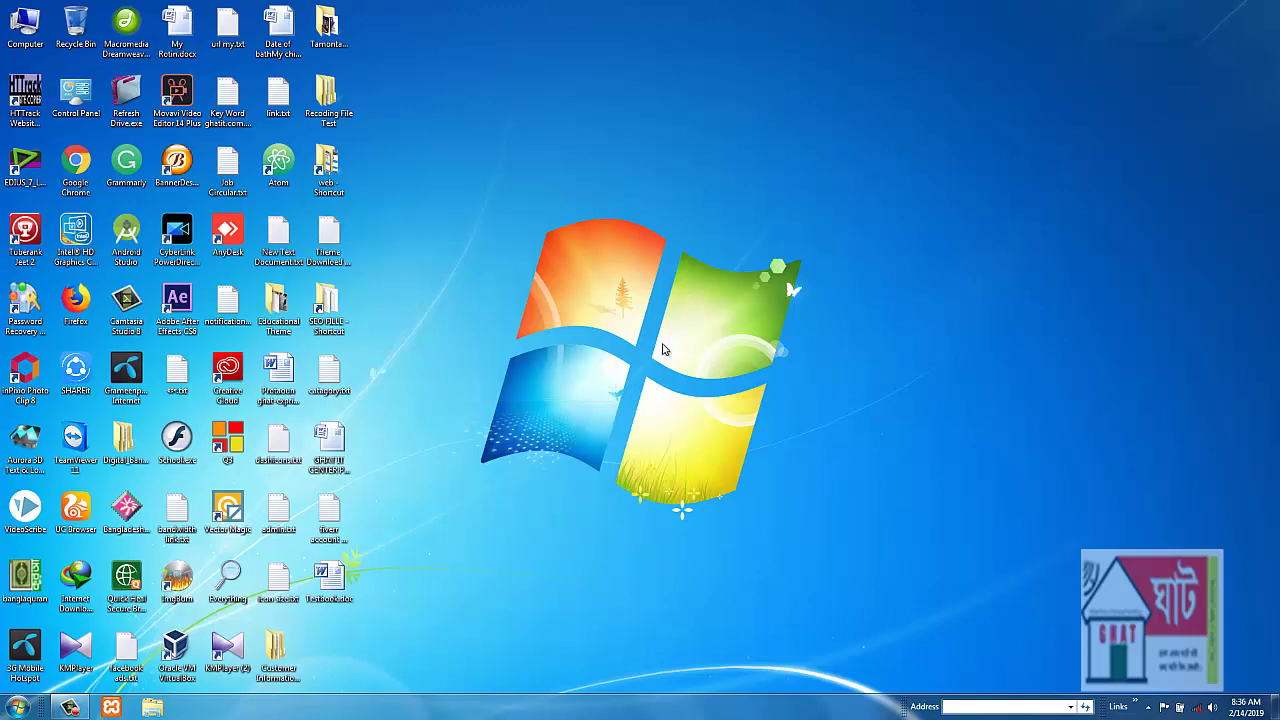
pyautogui.rightClick(662, 348)
pyautogui.click(706, 385)
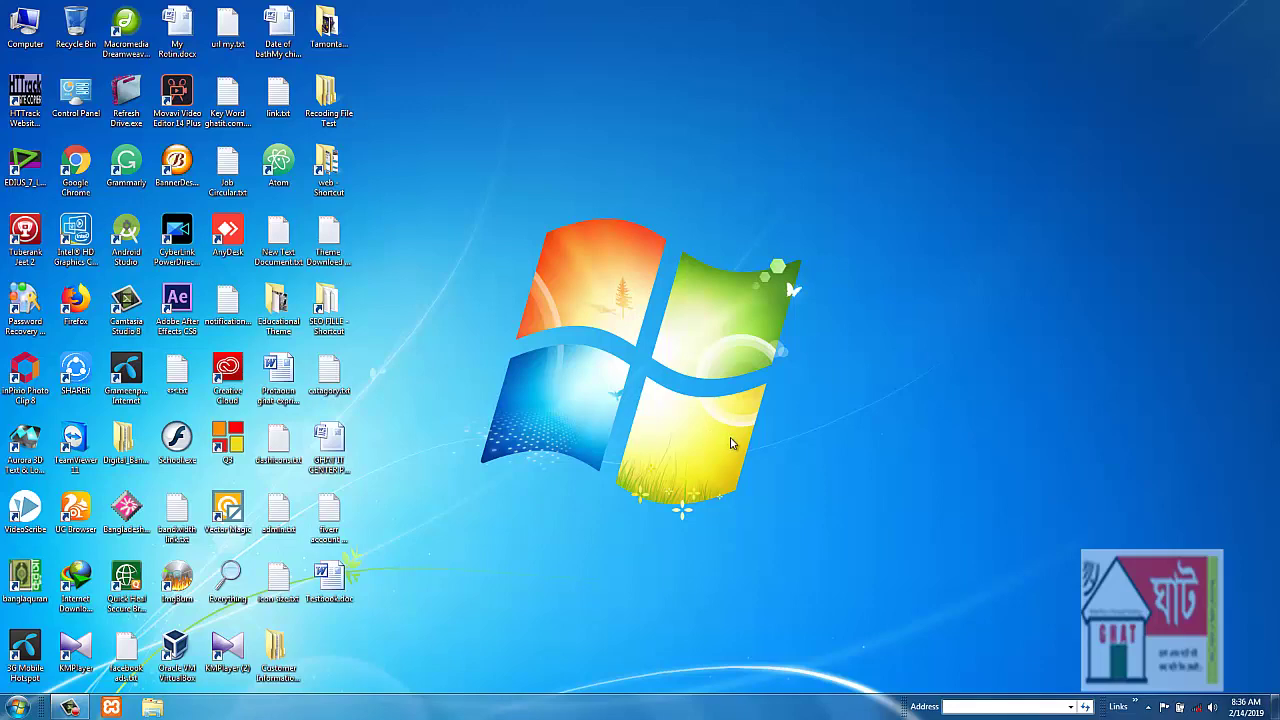
pyautogui.rightClick(625, 176)
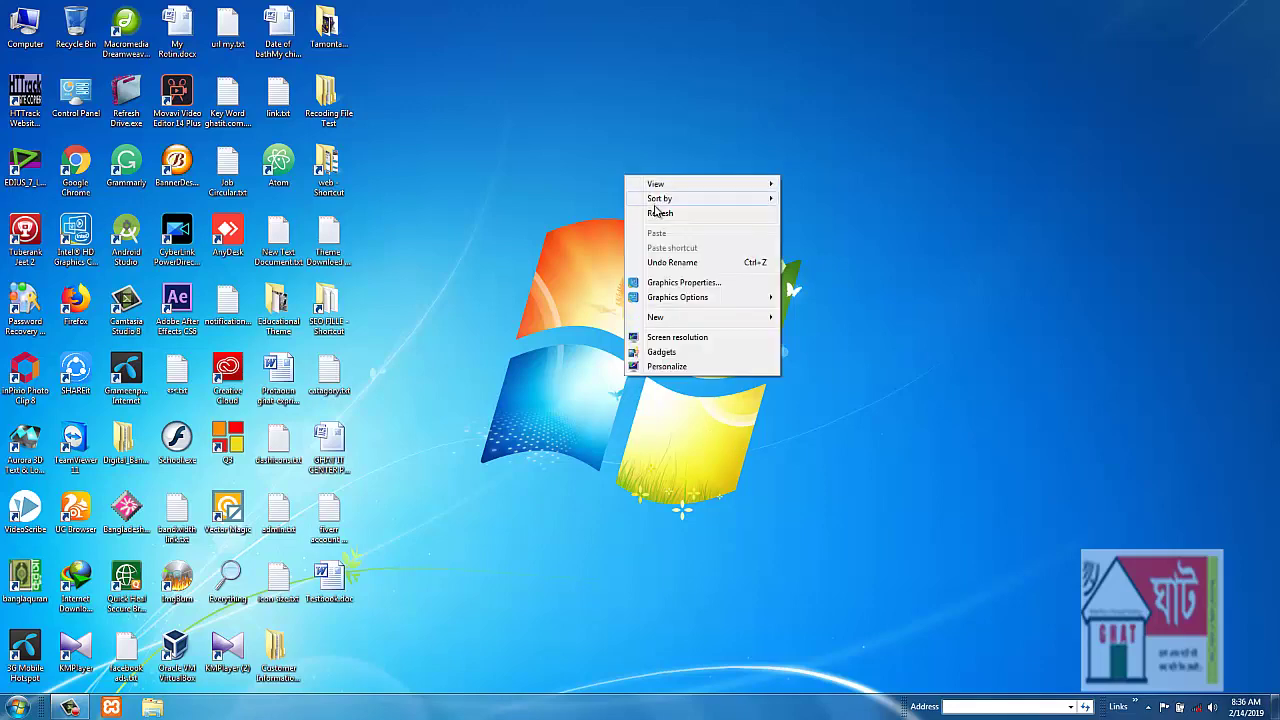
pyautogui.click(658, 212)
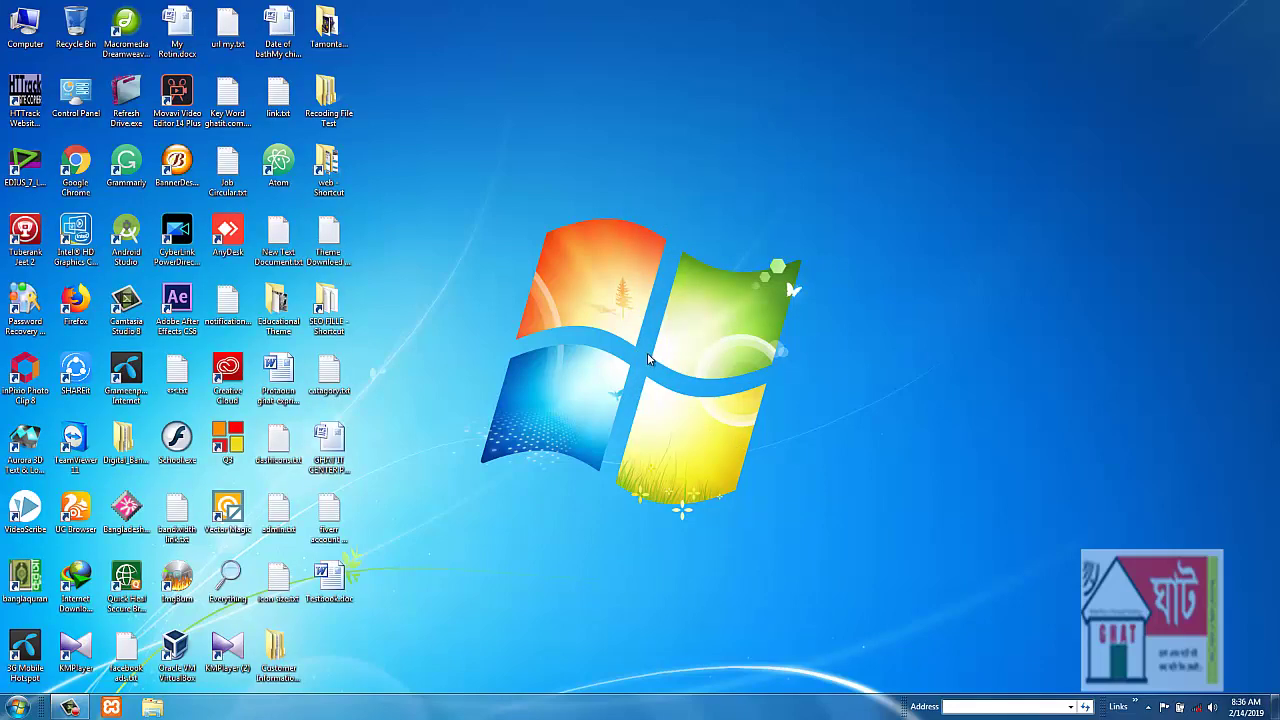
pyautogui.rightClick(668, 276)
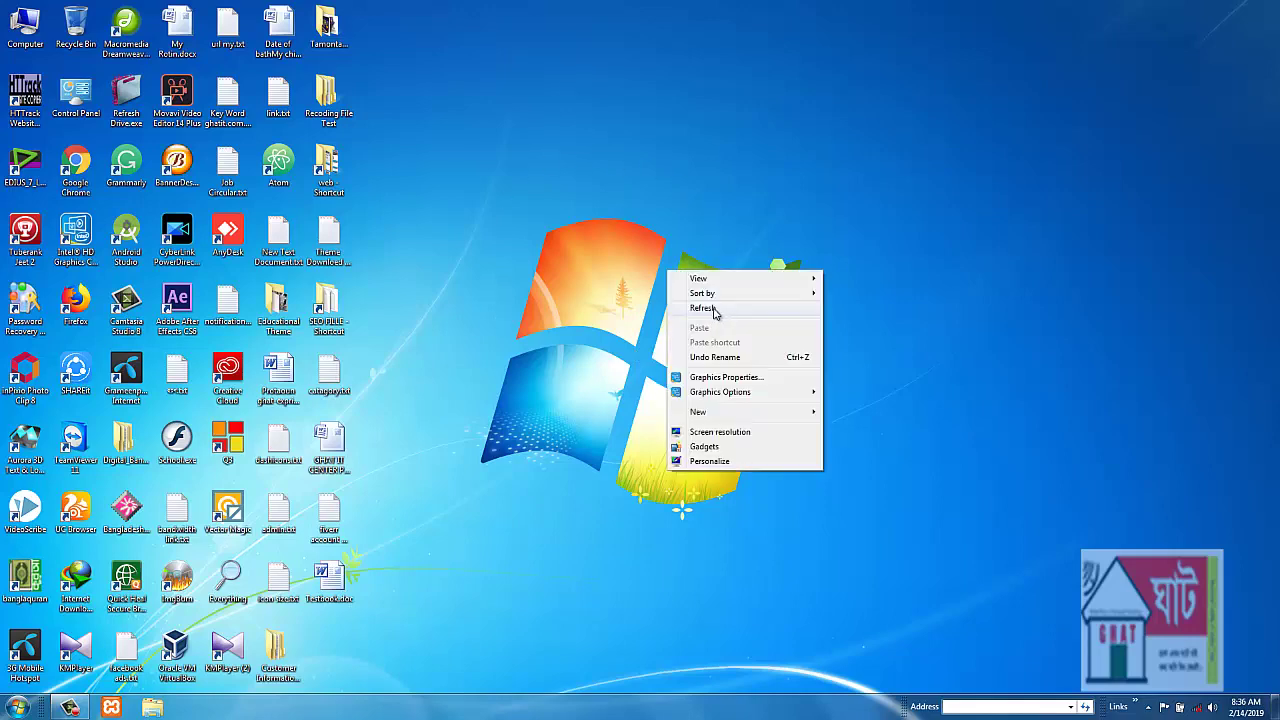
pyautogui.click(712, 304)
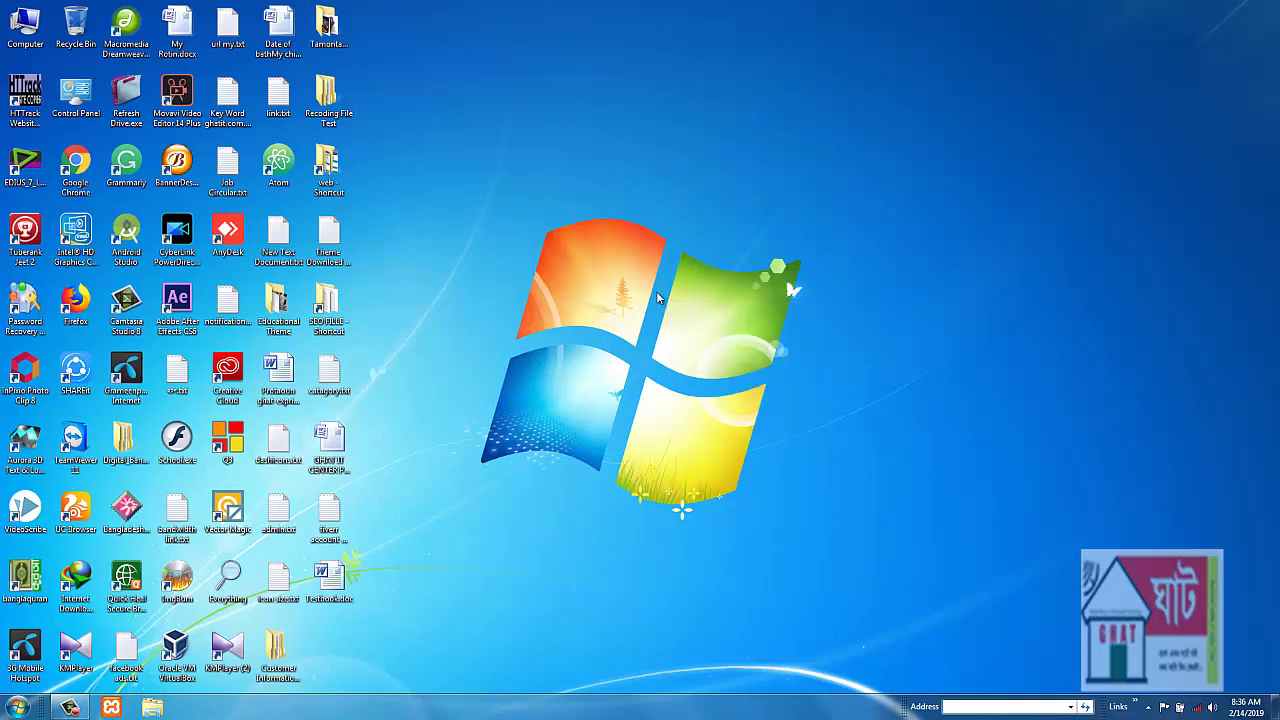
pyautogui.rightClick(724, 274)
pyautogui.click(776, 318)
pyautogui.rightClick(650, 275)
pyautogui.click(741, 318)
pyautogui.rightClick(698, 300)
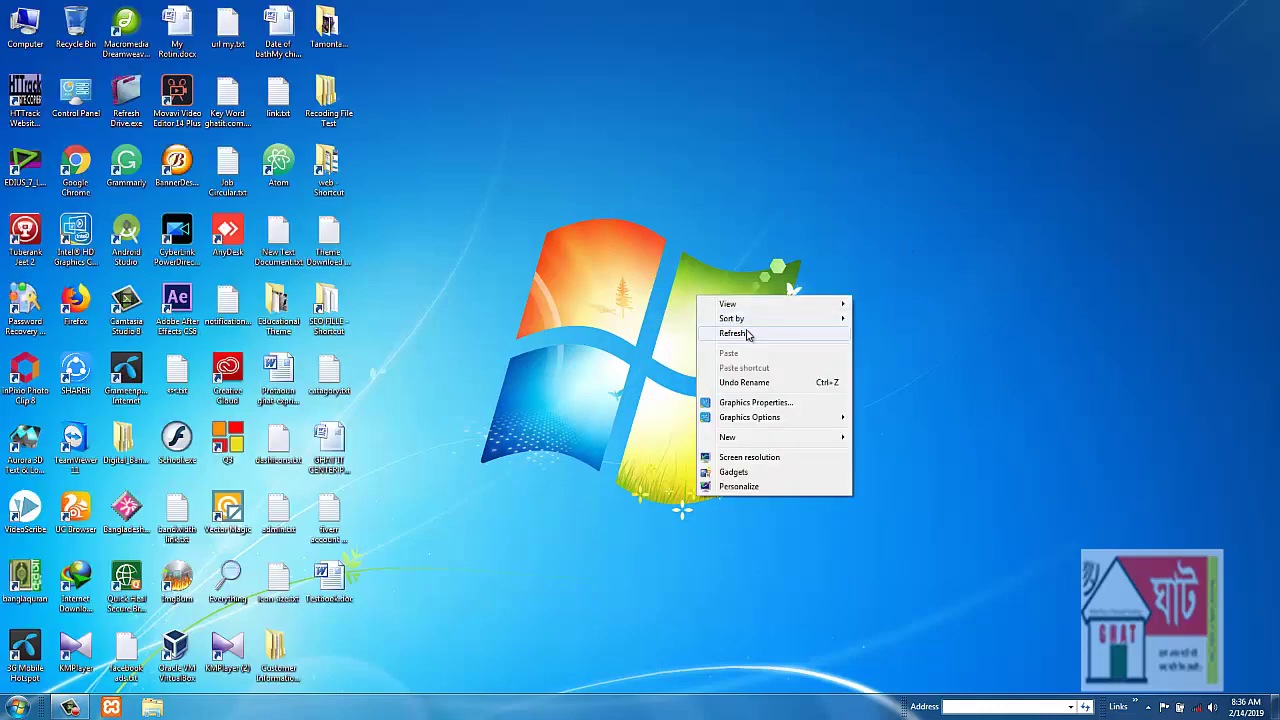
pyautogui.click(748, 333)
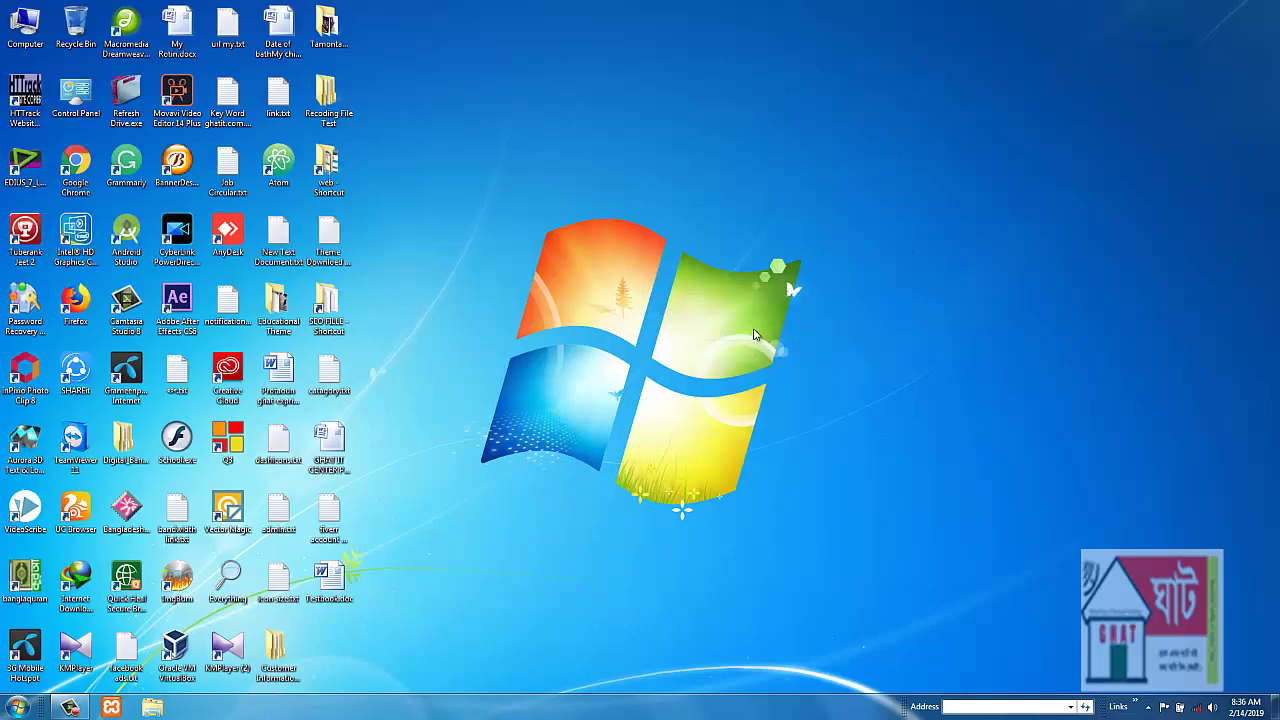
pyautogui.rightClick(645, 358)
pyautogui.click(697, 392)
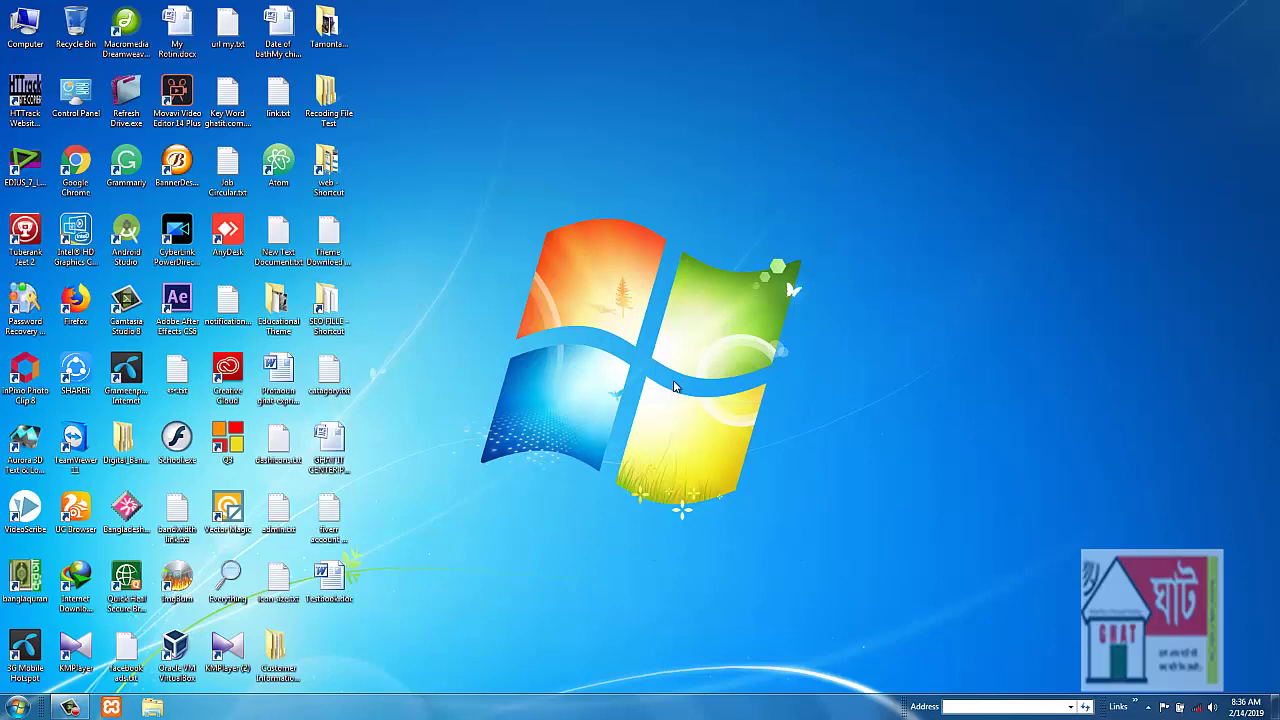
# Step: Launch Word 2007 from Start > All Programs > Microsoft Office to get a blank Document1
pyautogui.click(17, 710)
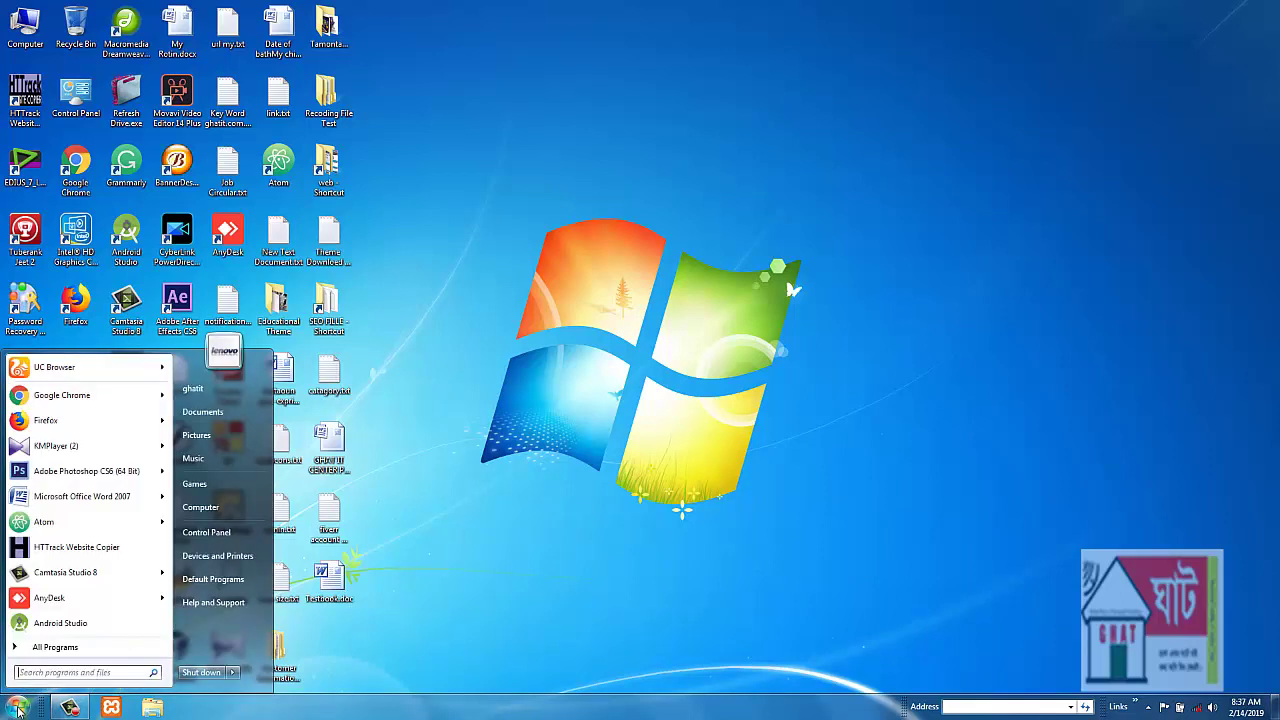
pyautogui.click(66, 649)
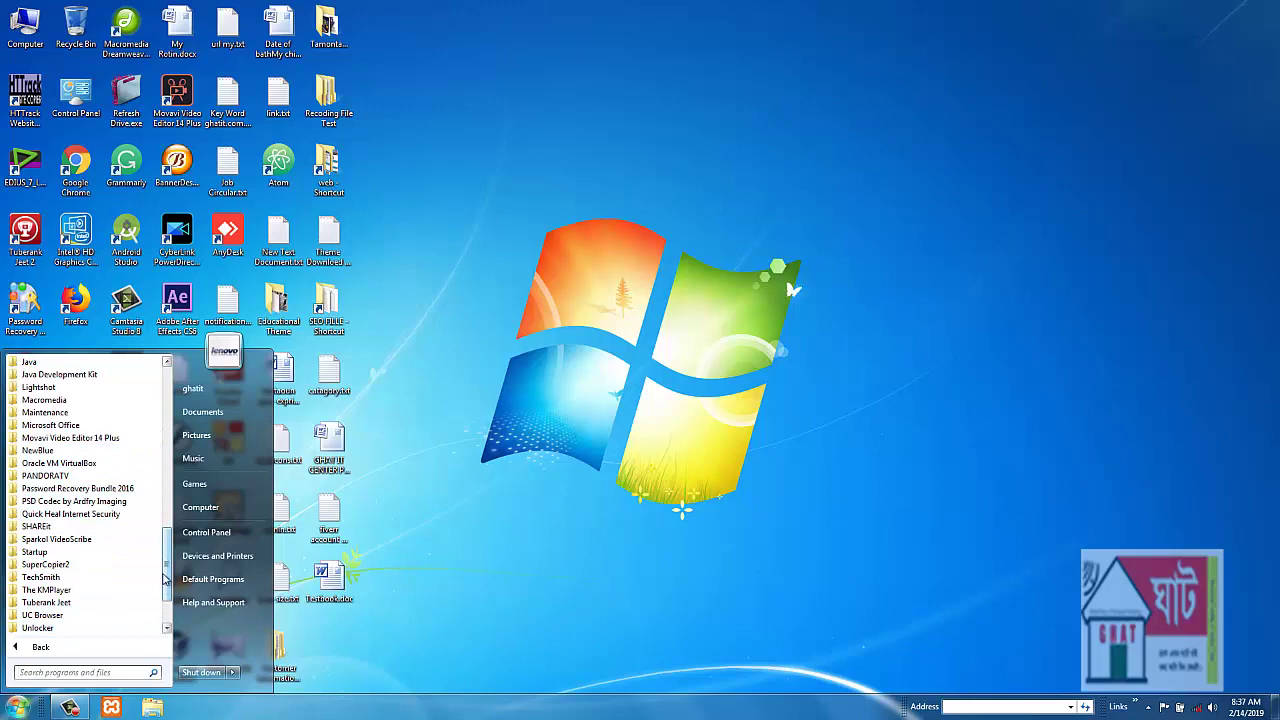
pyautogui.moveTo(168, 571)
pyautogui.mouseDown()
pyautogui.moveTo(169, 405)
pyautogui.moveTo(172, 598)
pyautogui.moveTo(172, 566)
pyautogui.mouseUp()
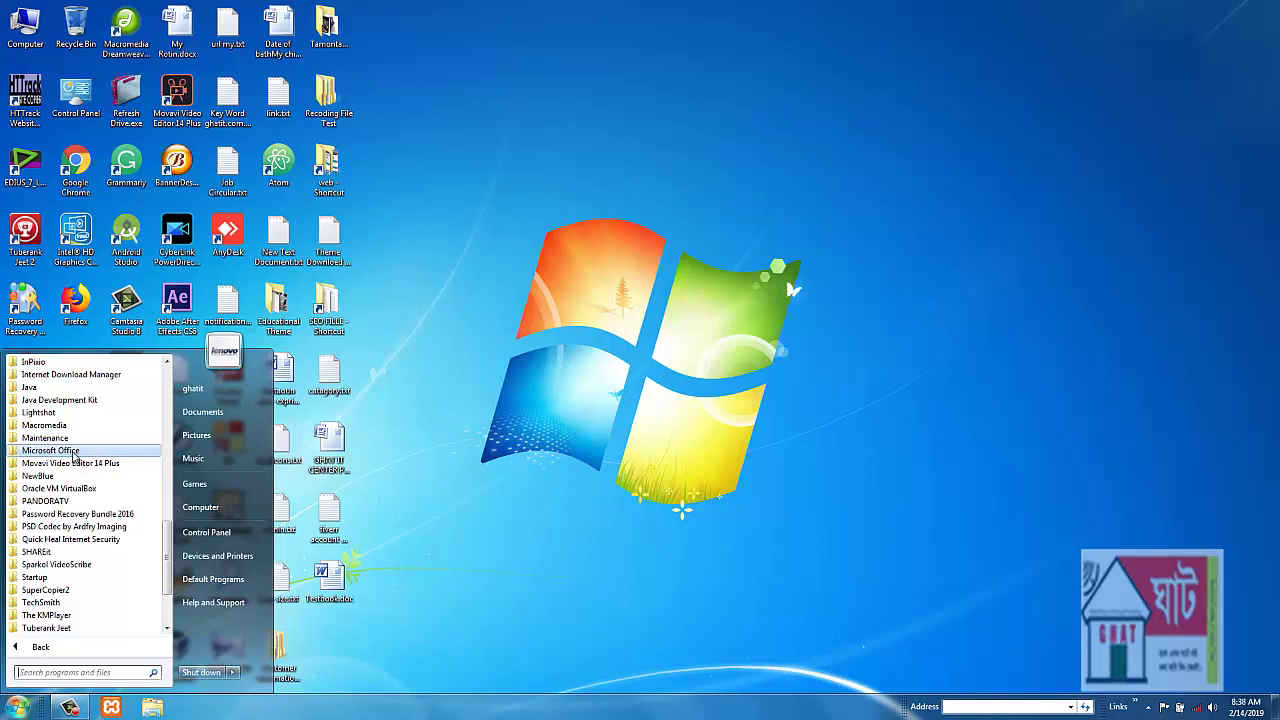
pyautogui.click(60, 451)
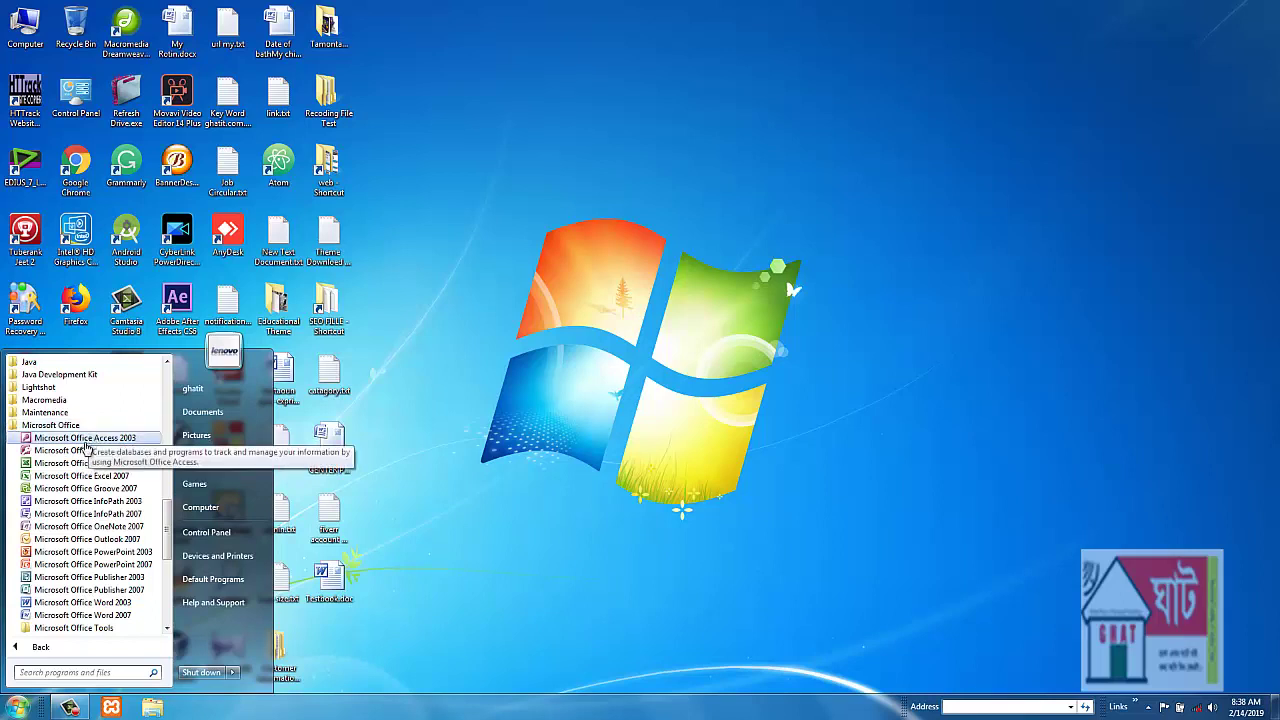
pyautogui.press('Down')
pyautogui.press('Down')
pyautogui.press('Down')
pyautogui.press('Down')
pyautogui.press('Down')
pyautogui.press('Down')
pyautogui.press('Down')
pyautogui.press('Down')
pyautogui.press('Down')
pyautogui.press('Down')
pyautogui.press('Down')
pyautogui.press('Down')
pyautogui.press('Down')
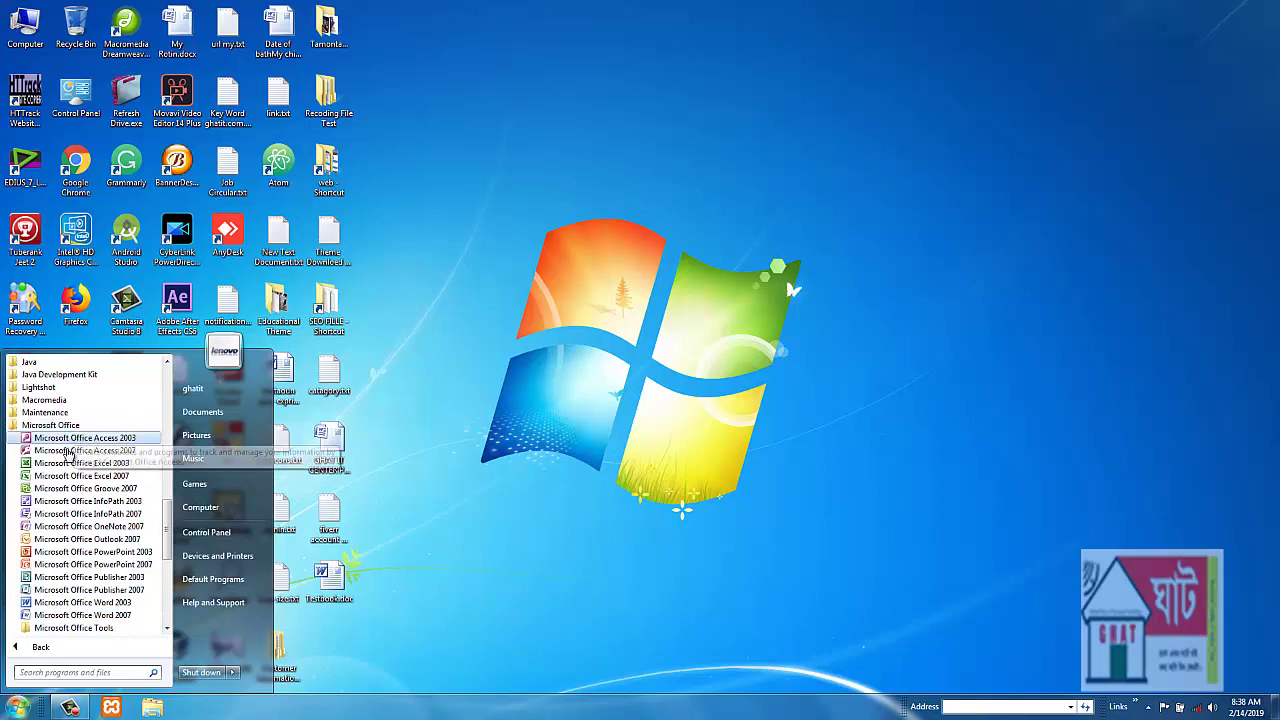
pyautogui.click(104, 620)
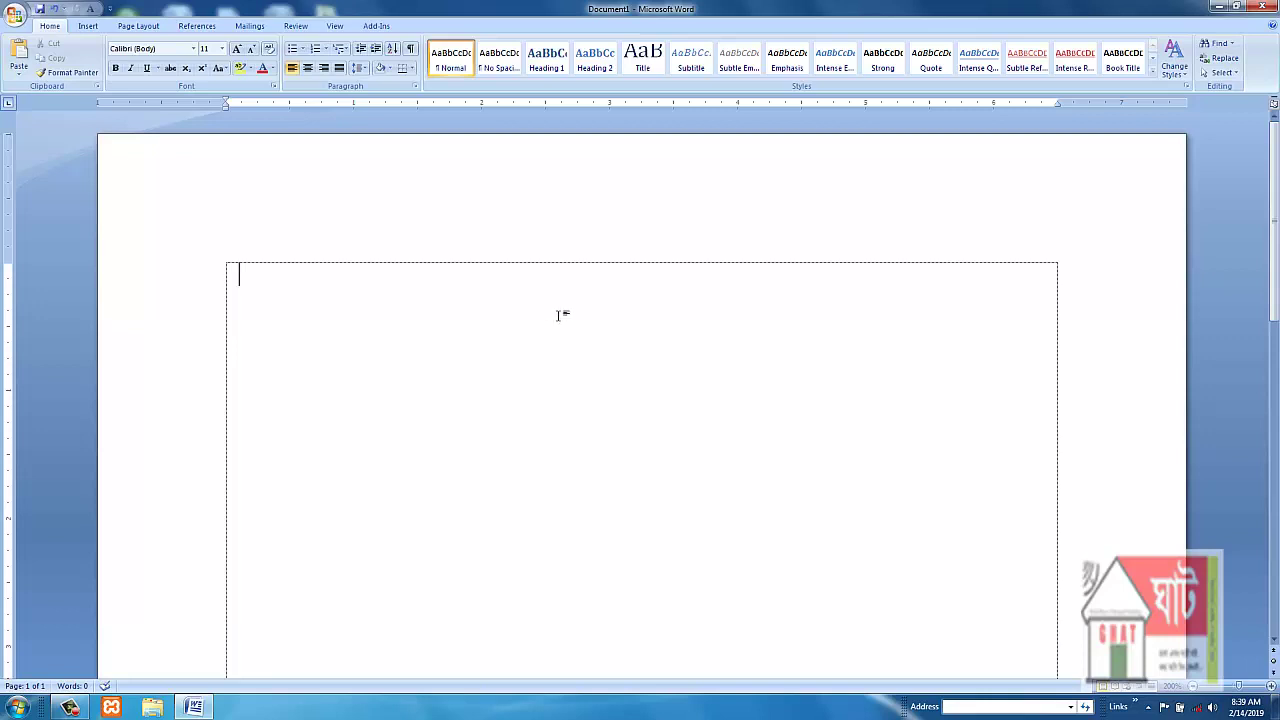
# Step: Type 'kkkkkkk kkk kkk' in the blank document, then reopen Testbook.doc from Recent Documents
pyautogui.write('kkkkkkk kkk  kkk')
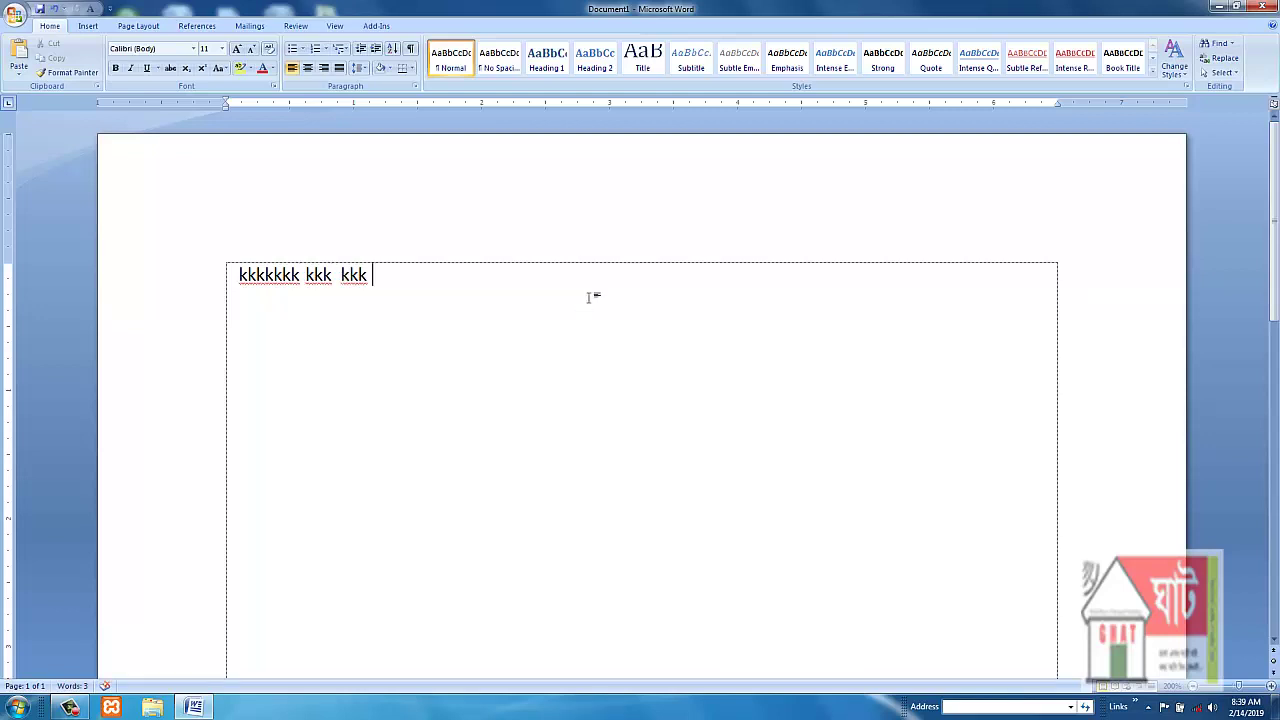
pyautogui.click(15, 16)
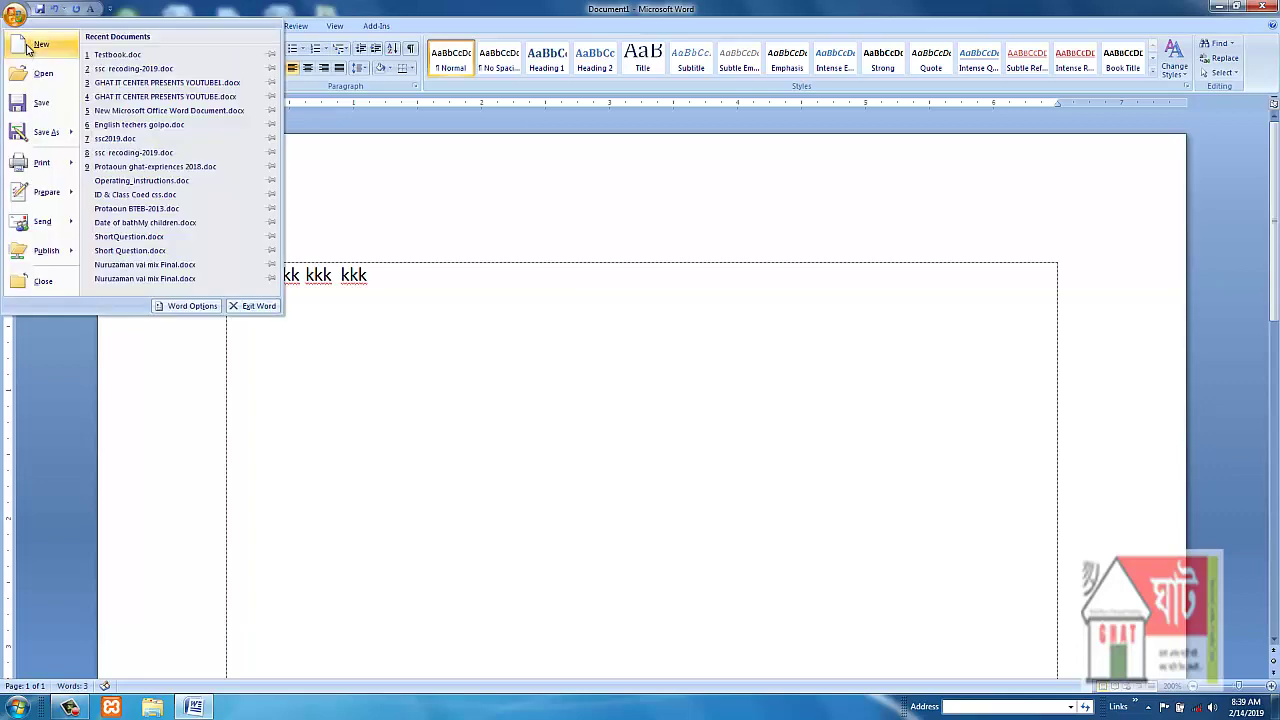
pyautogui.click(117, 54)
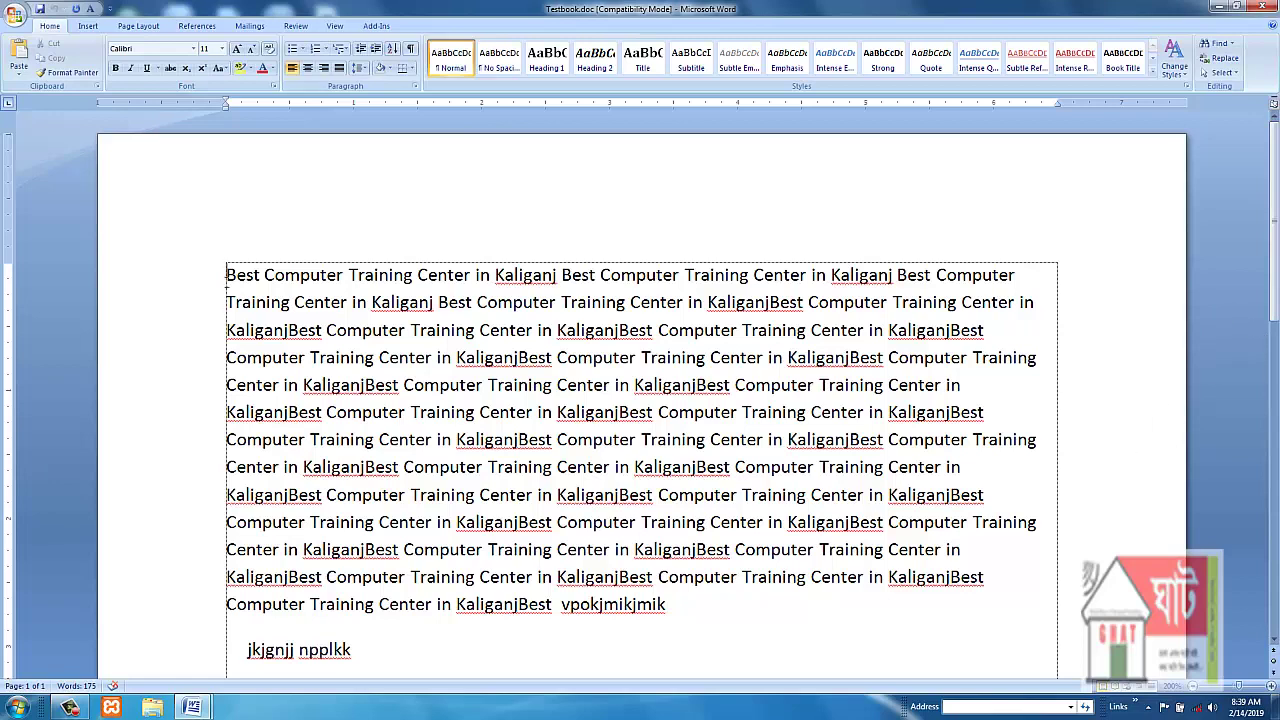
# Step: Select the first line of Testbook.doc and colour it Red with the Home tab Font Color dropdown
pyautogui.moveTo(226, 283); pyautogui.dragTo(413, 627)
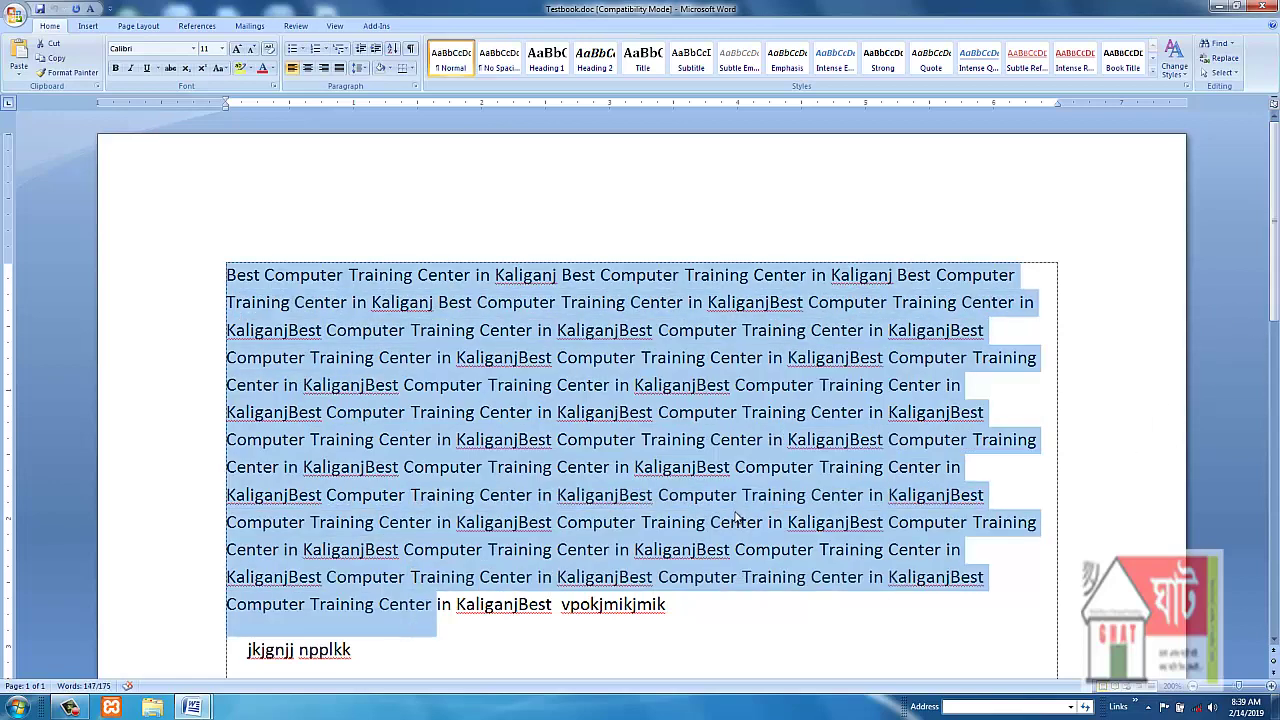
pyautogui.click(540, 432)
pyautogui.click(214, 280)
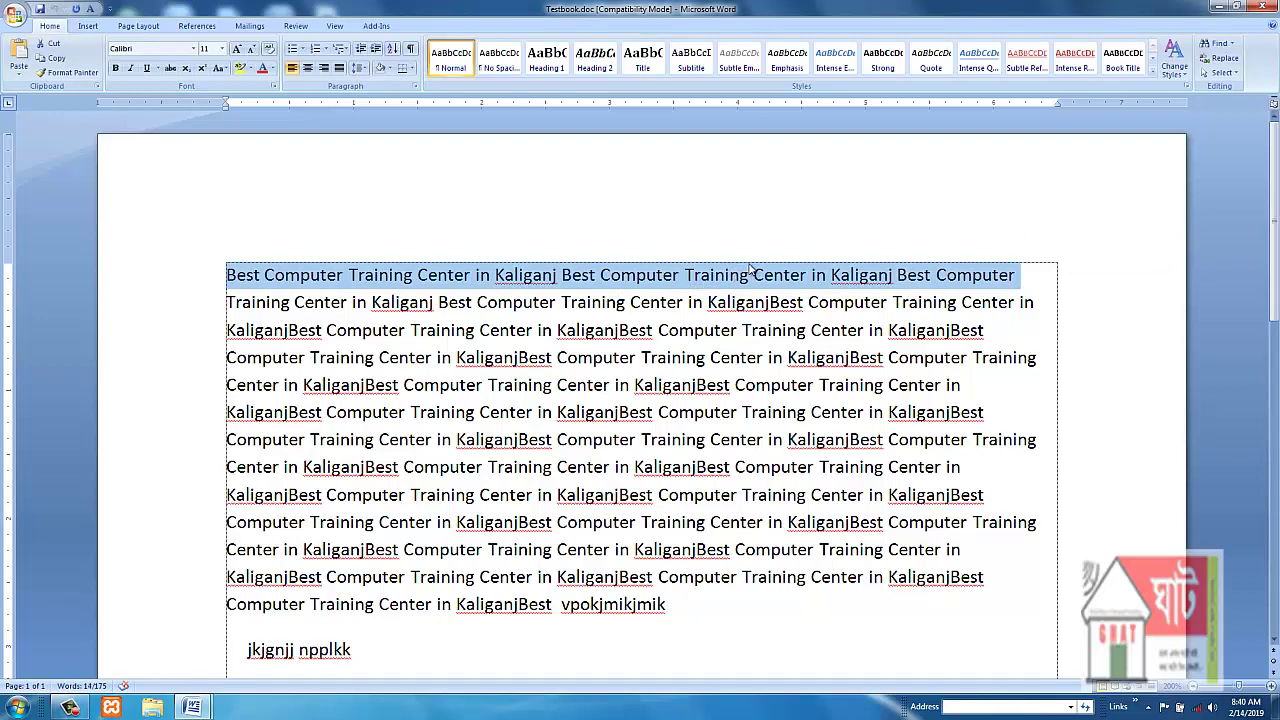
pyautogui.click(707, 383)
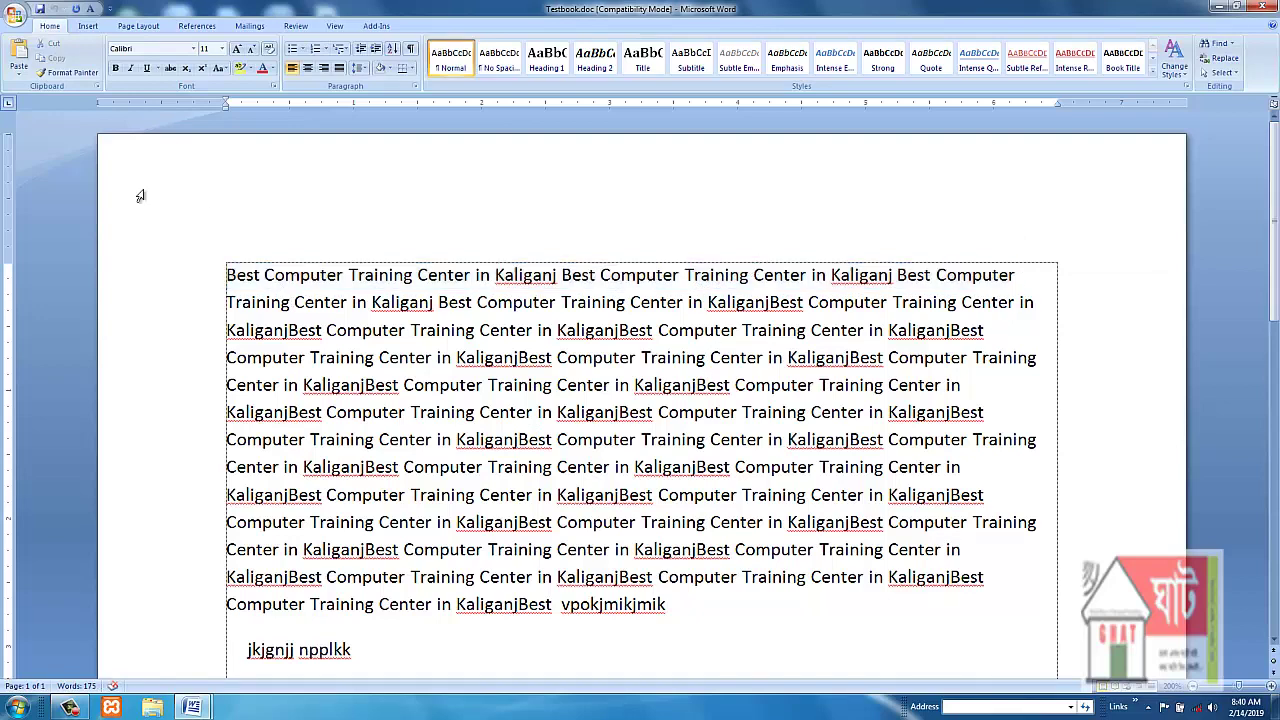
pyautogui.click(212, 285)
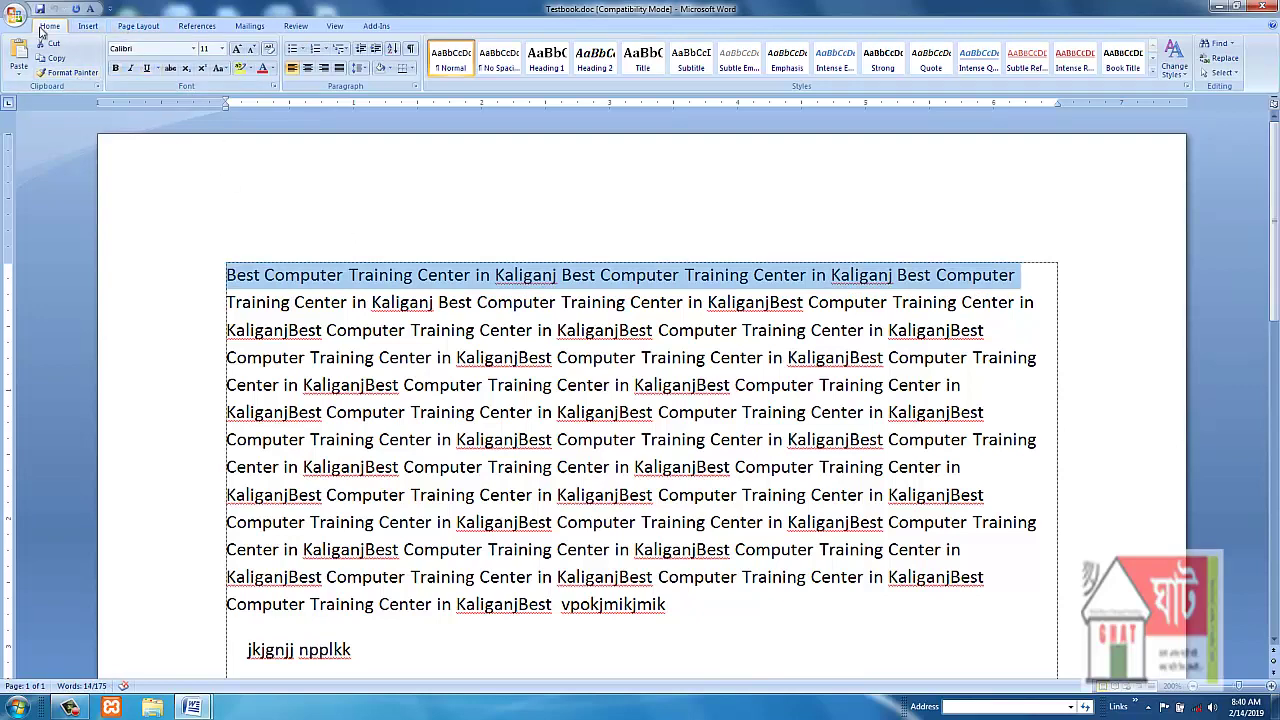
pyautogui.click(273, 70)
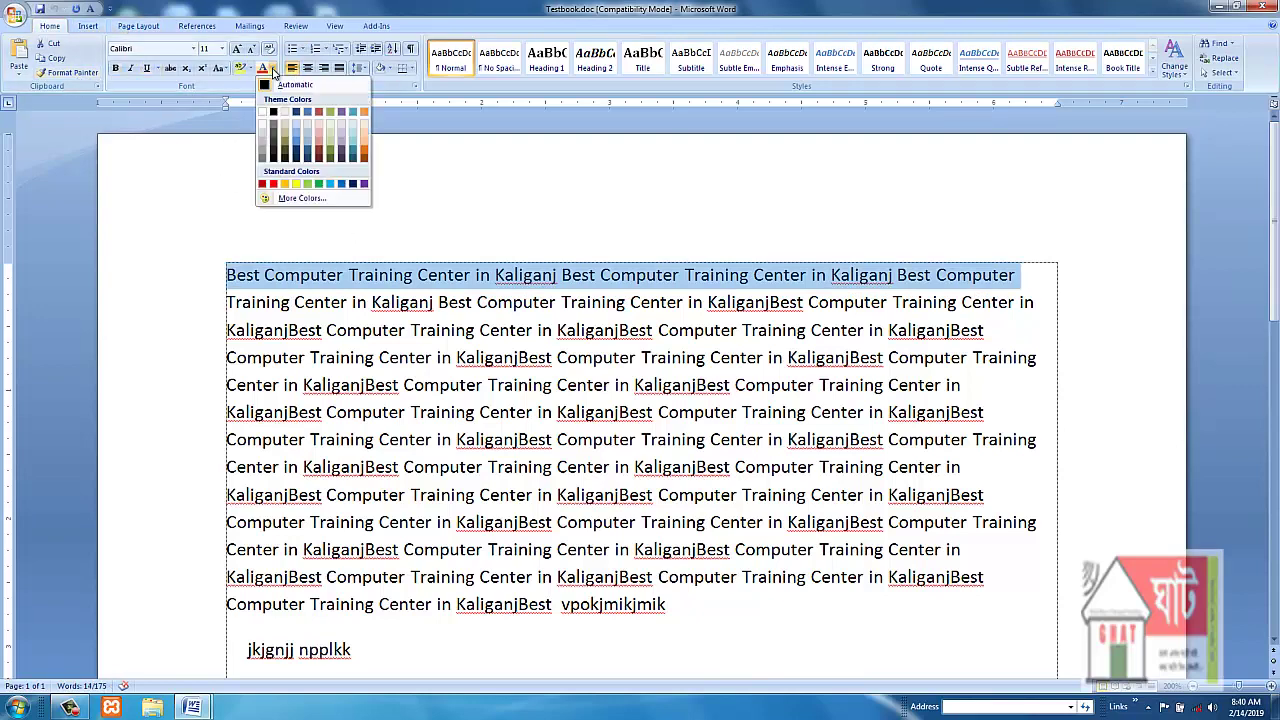
pyautogui.click(274, 186)
pyautogui.click(615, 357)
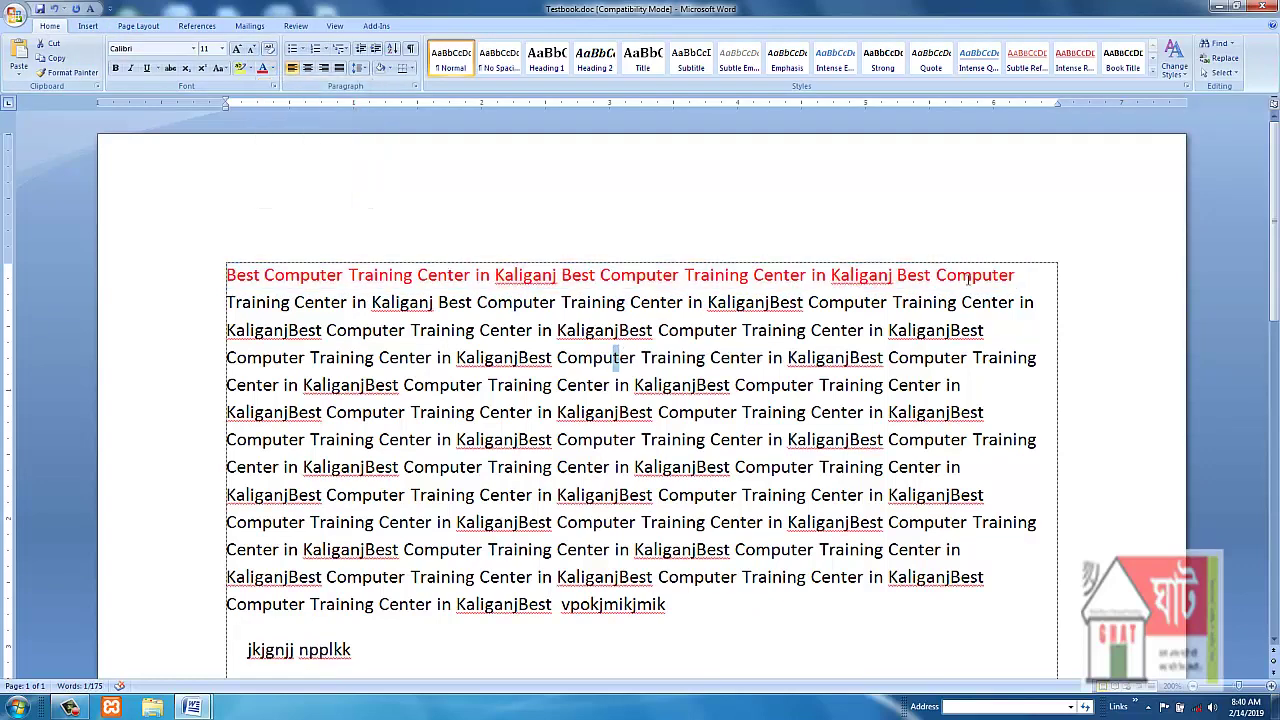
pyautogui.moveTo(1022, 274); pyautogui.dragTo(226, 276)
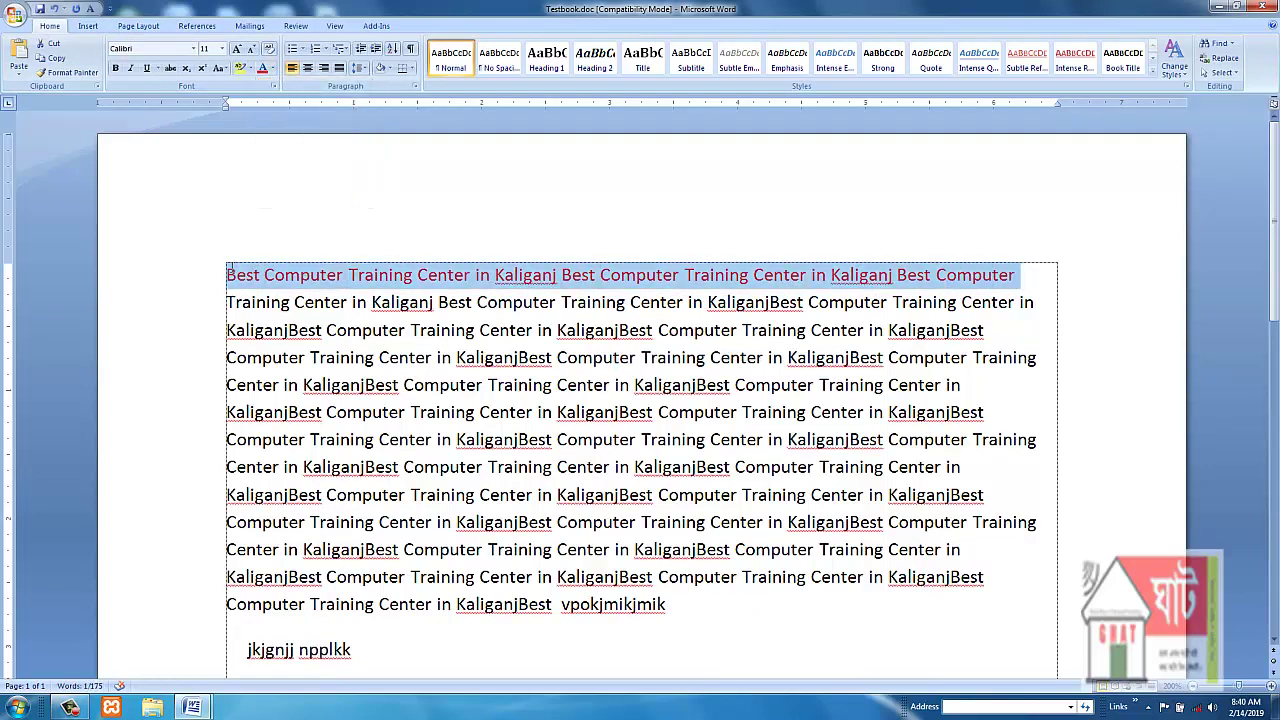
pyautogui.click(517, 412)
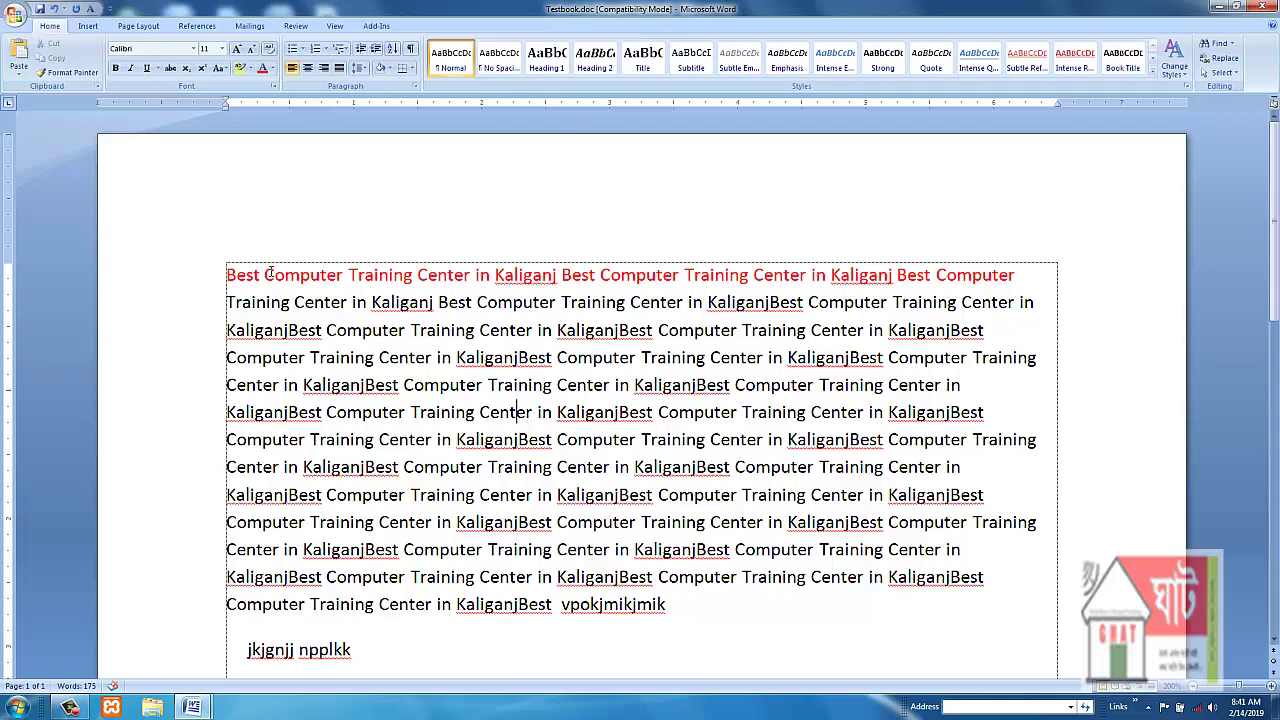
pyautogui.moveTo(227, 274); pyautogui.dragTo(730, 612)
pyautogui.click(760, 606)
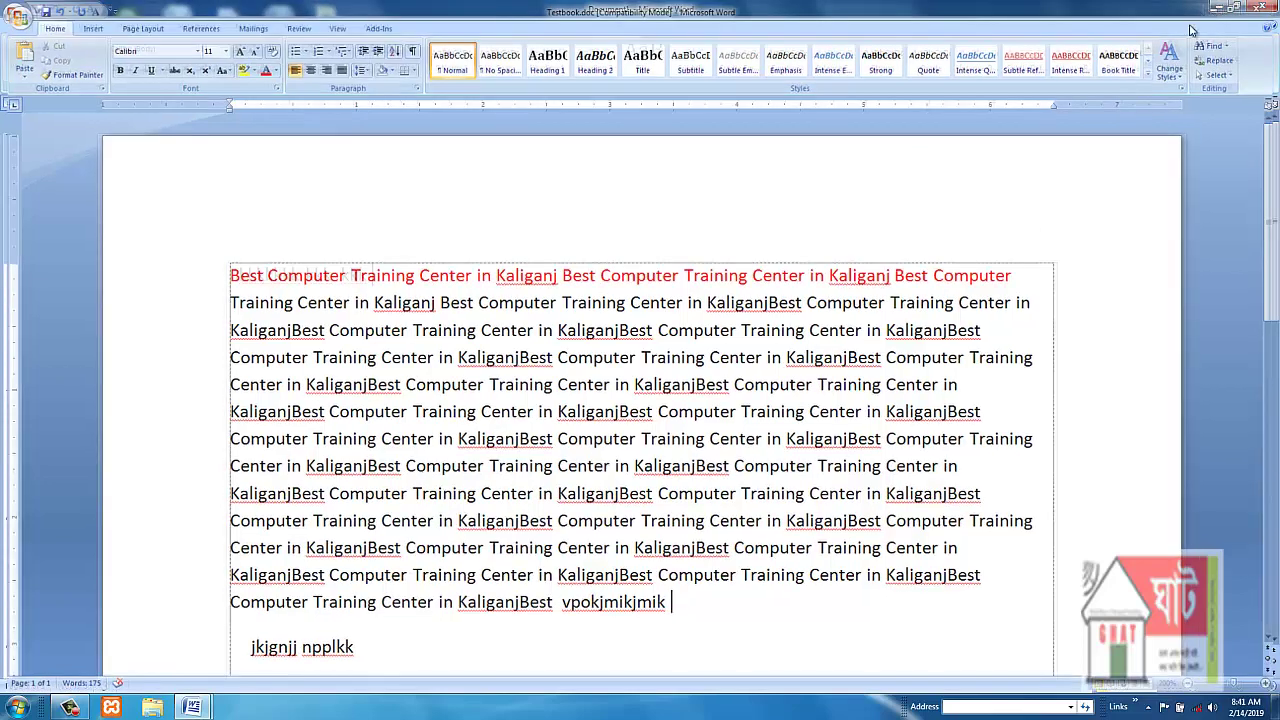
pyautogui.click(1219, 8)
pyautogui.click(194, 707)
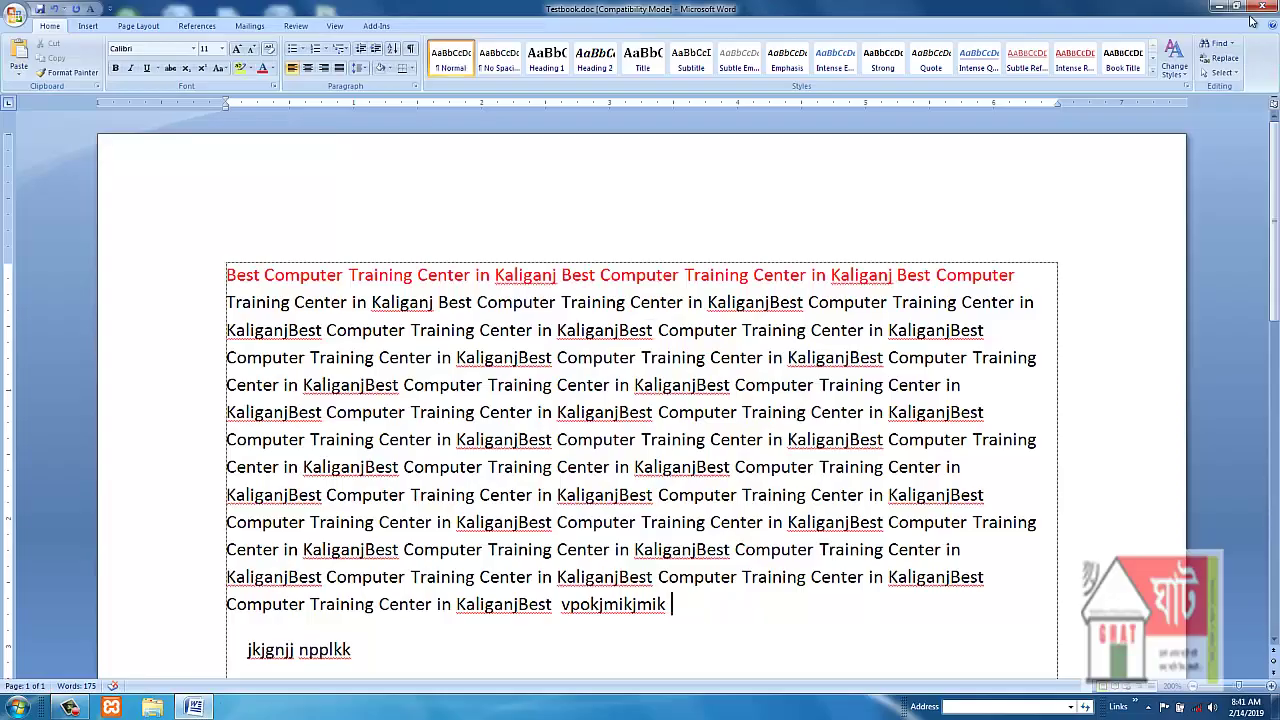
pyautogui.click(1219, 8)
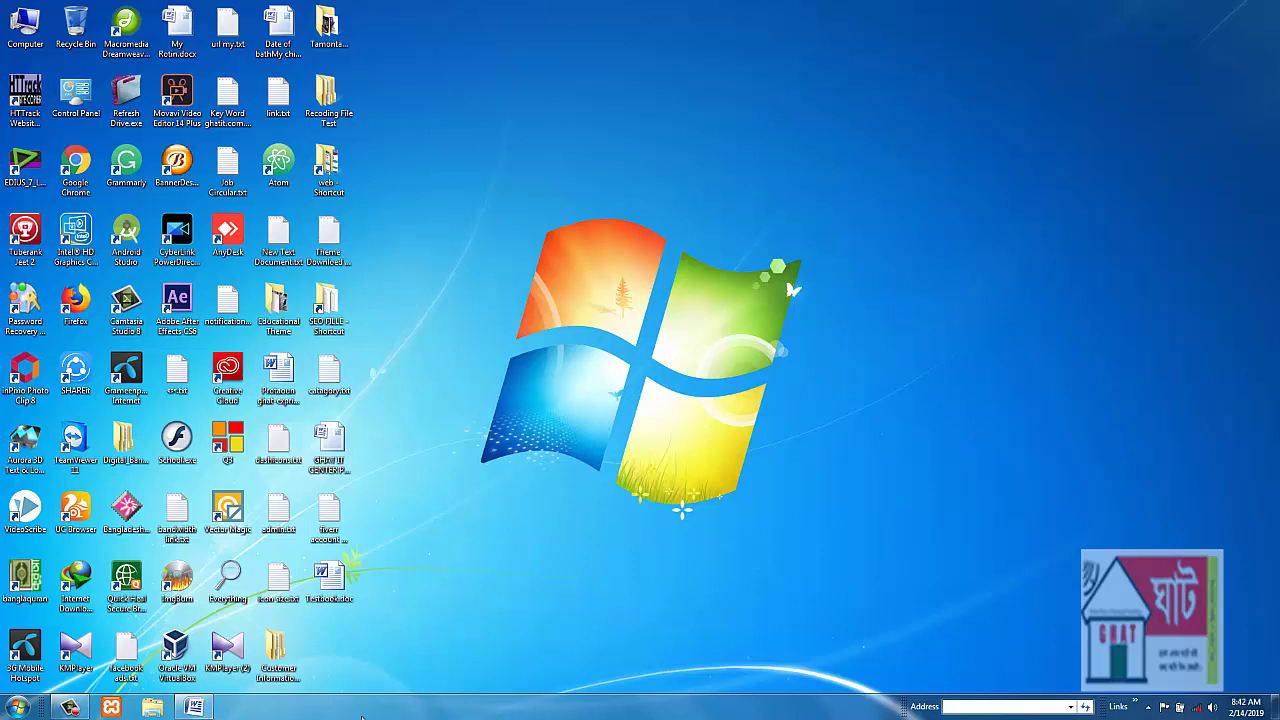
pyautogui.rightClick(790, 233)
pyautogui.click(800, 262)
pyautogui.click(193, 708)
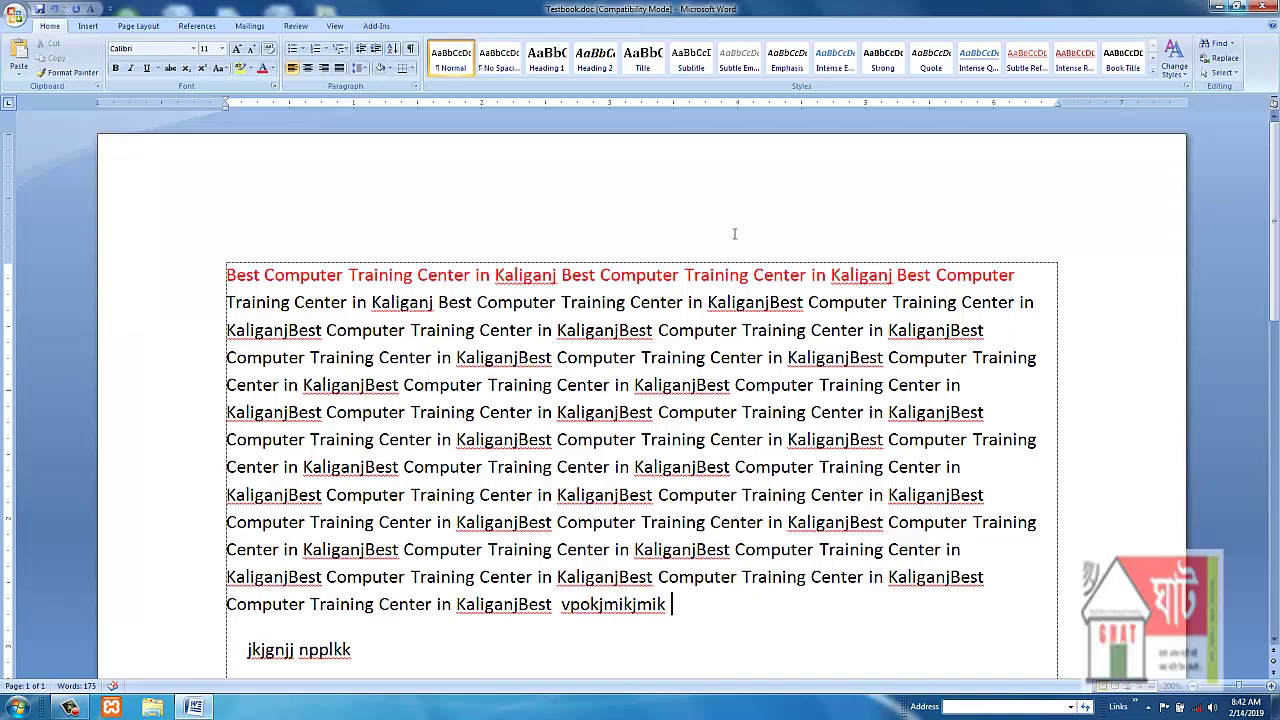
pyautogui.click(1237, 10)
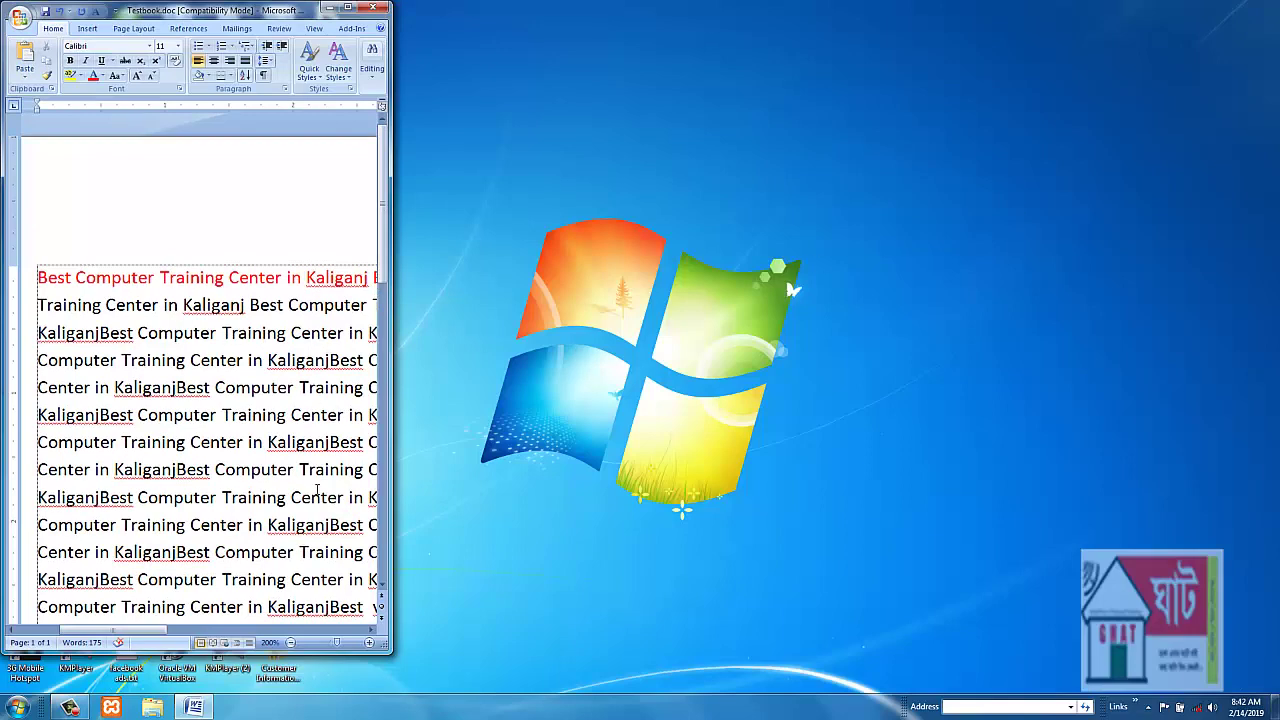
pyautogui.moveTo(391, 652); pyautogui.dragTo(1020, 651)
pyautogui.click(985, 10)
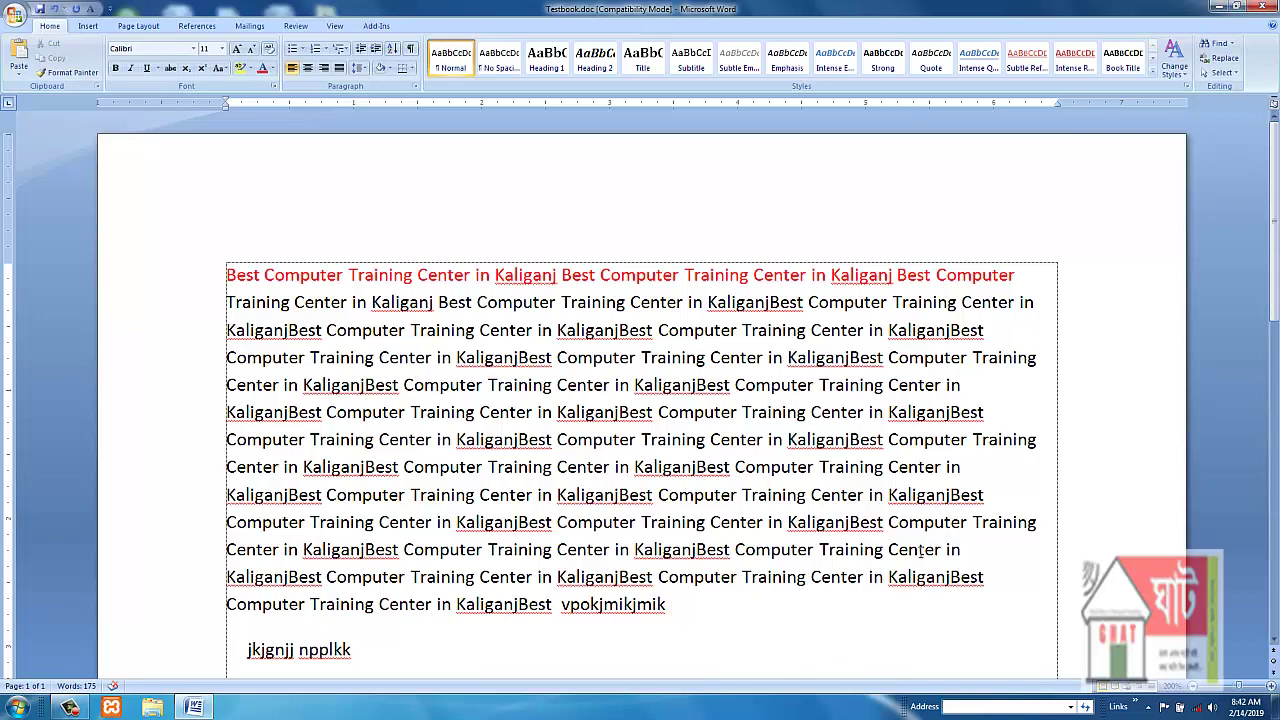
# Step: Close Word with Testbook.doc, answer the save prompt, then relaunch Word and show the Office menu
pyautogui.click(1263, 10)
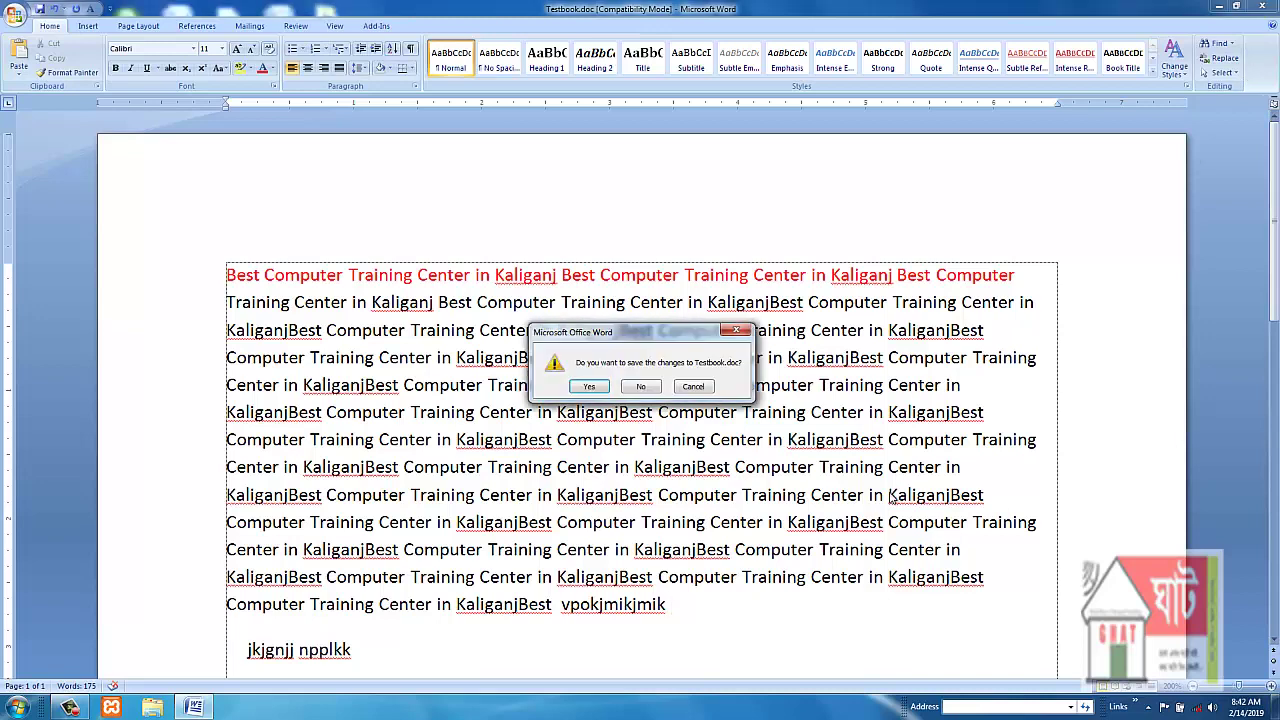
pyautogui.click(632, 389)
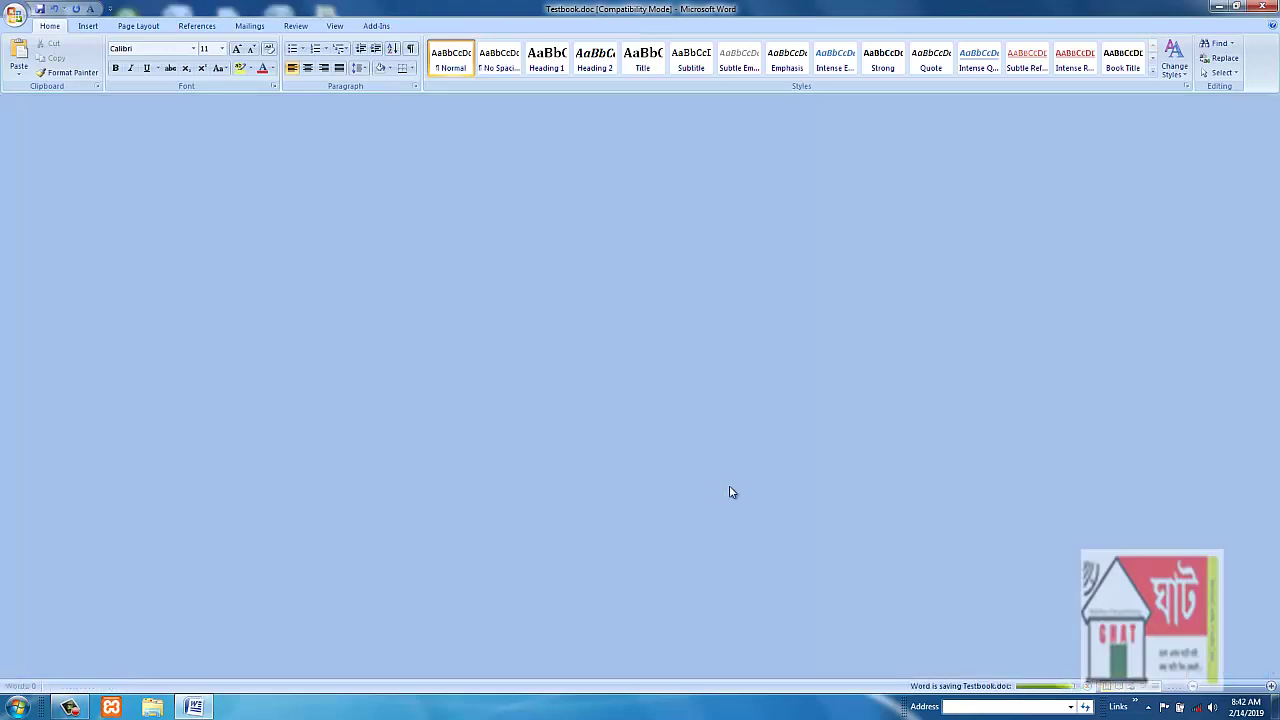
pyautogui.press('Return')
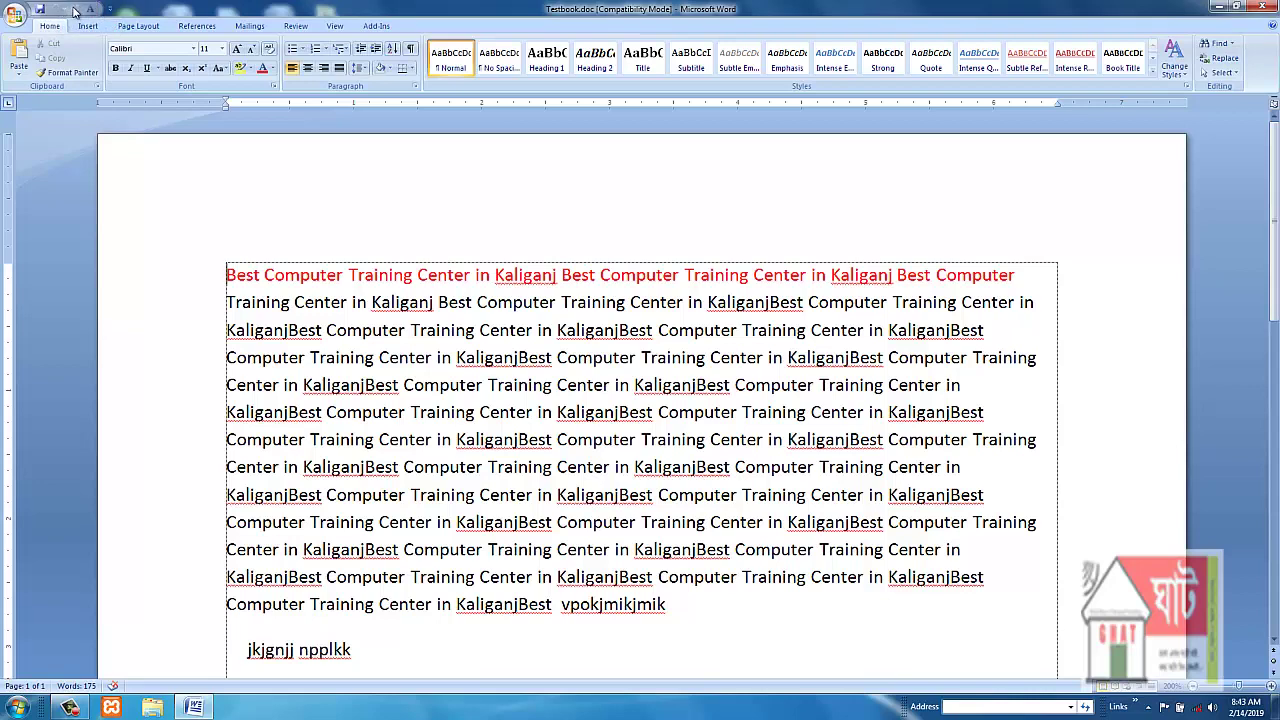
pyautogui.click(16, 16)
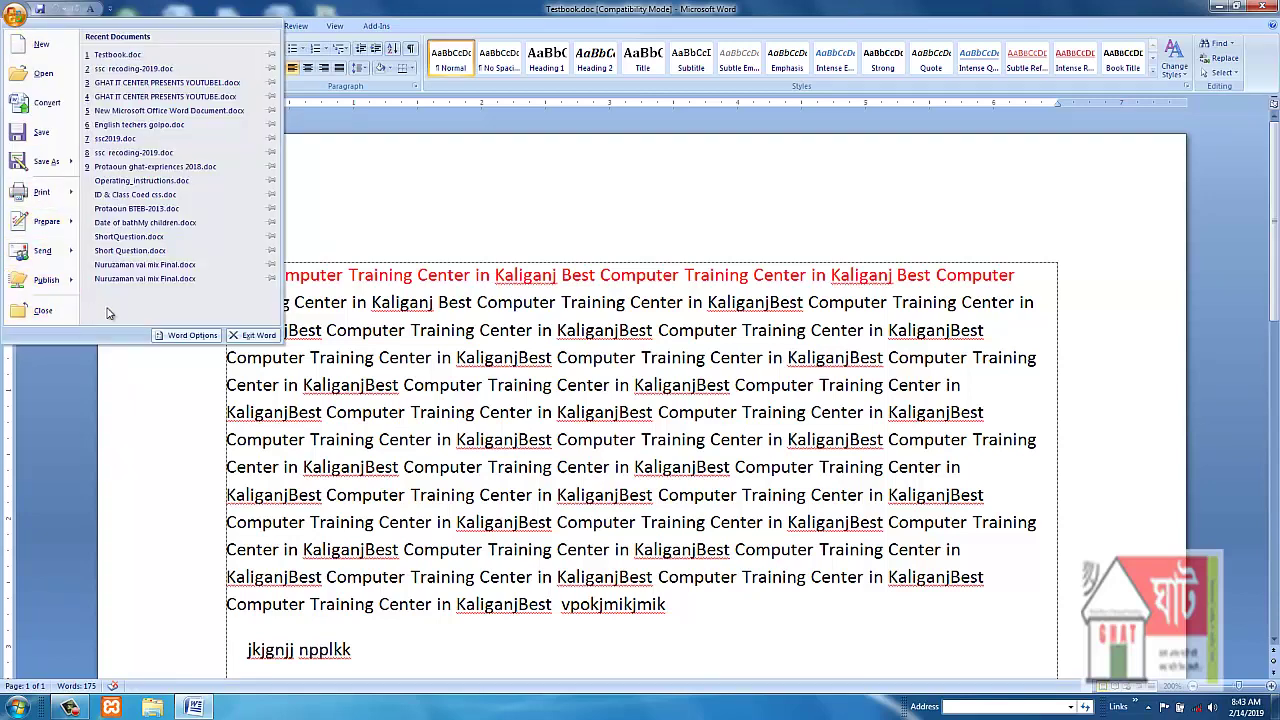
# Step: Exit Word, reopen Testbook.doc from its desktop icon, then dismiss the Office menu
pyautogui.click(258, 336)
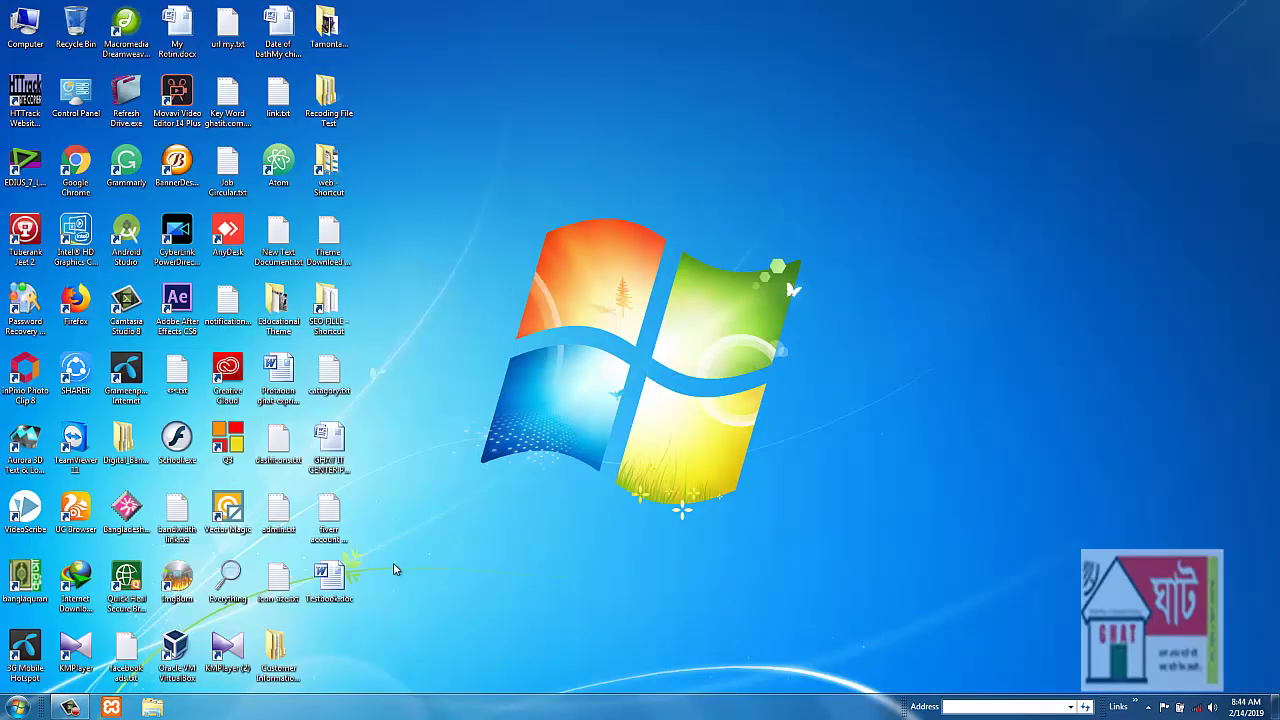
pyautogui.doubleClick(329, 580)
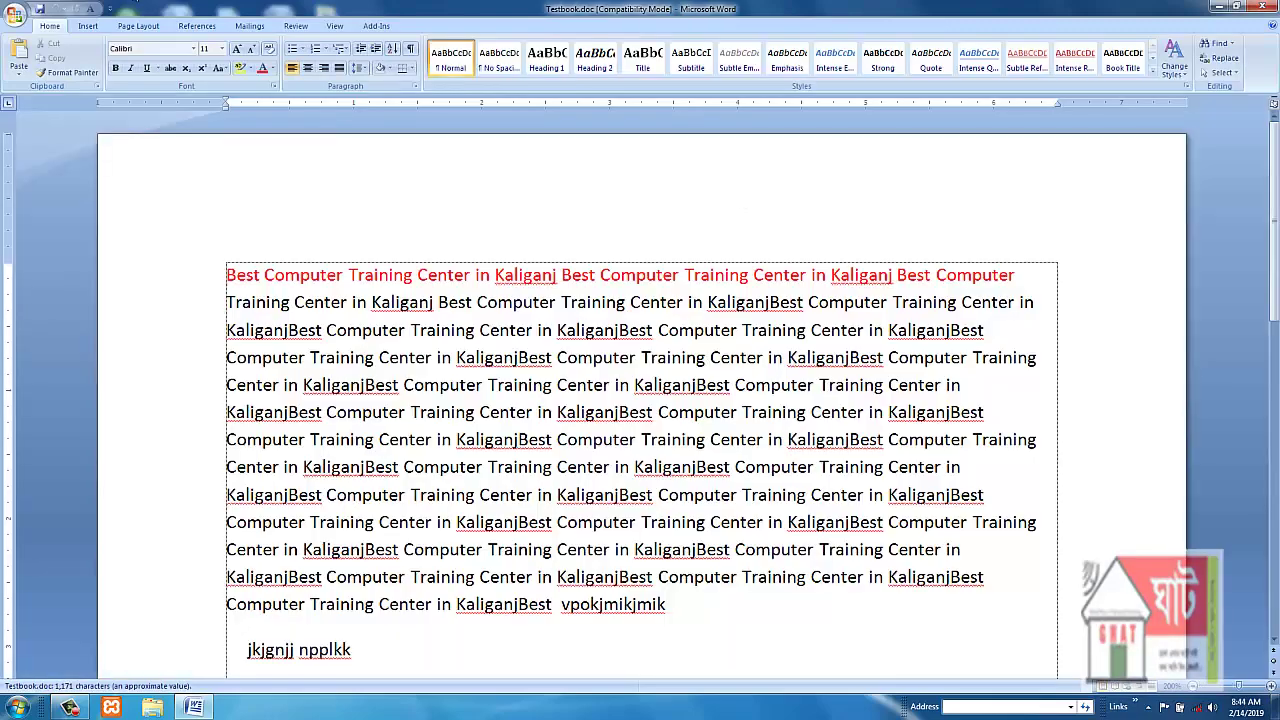
pyautogui.click(14, 17)
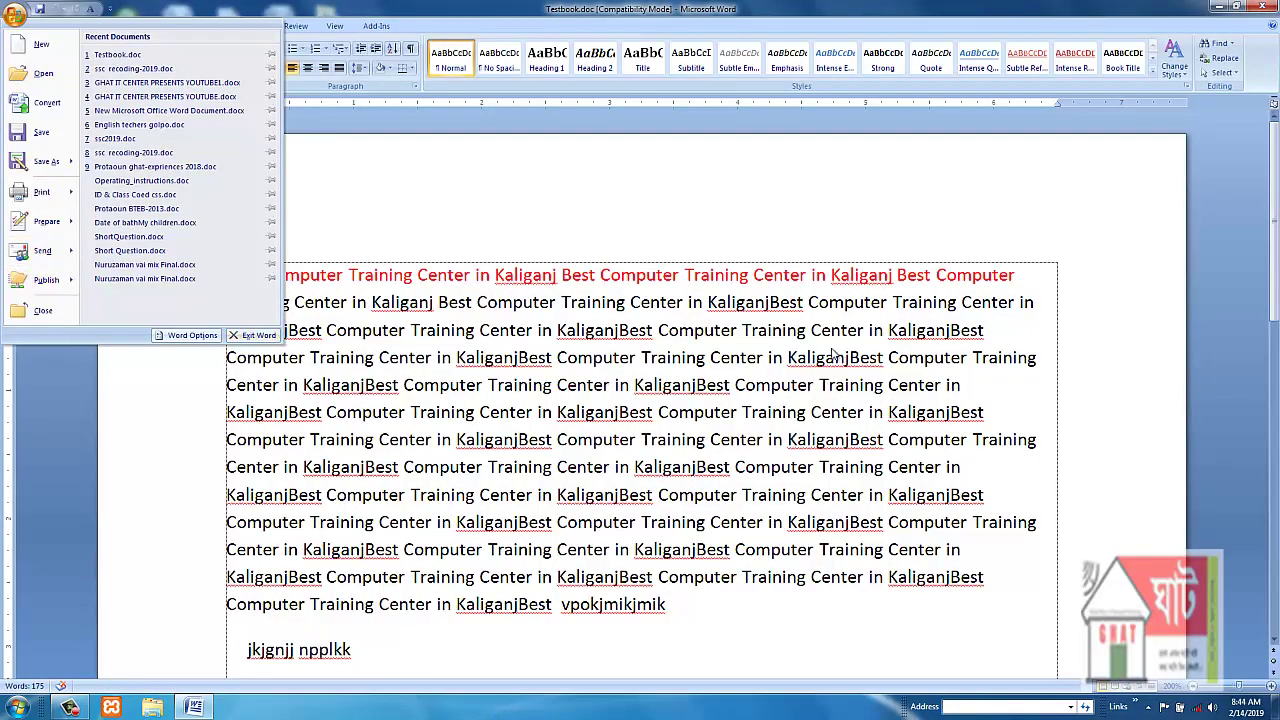
pyautogui.click(720, 302)
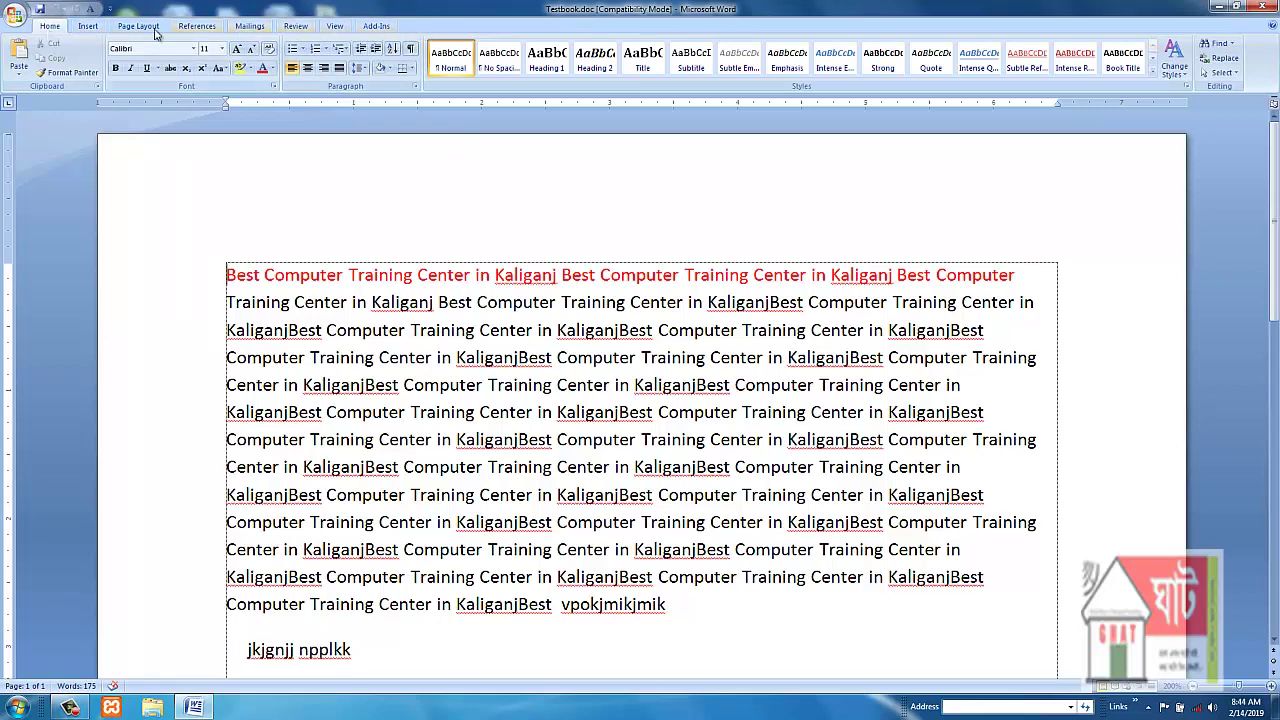
pyautogui.click(88, 26)
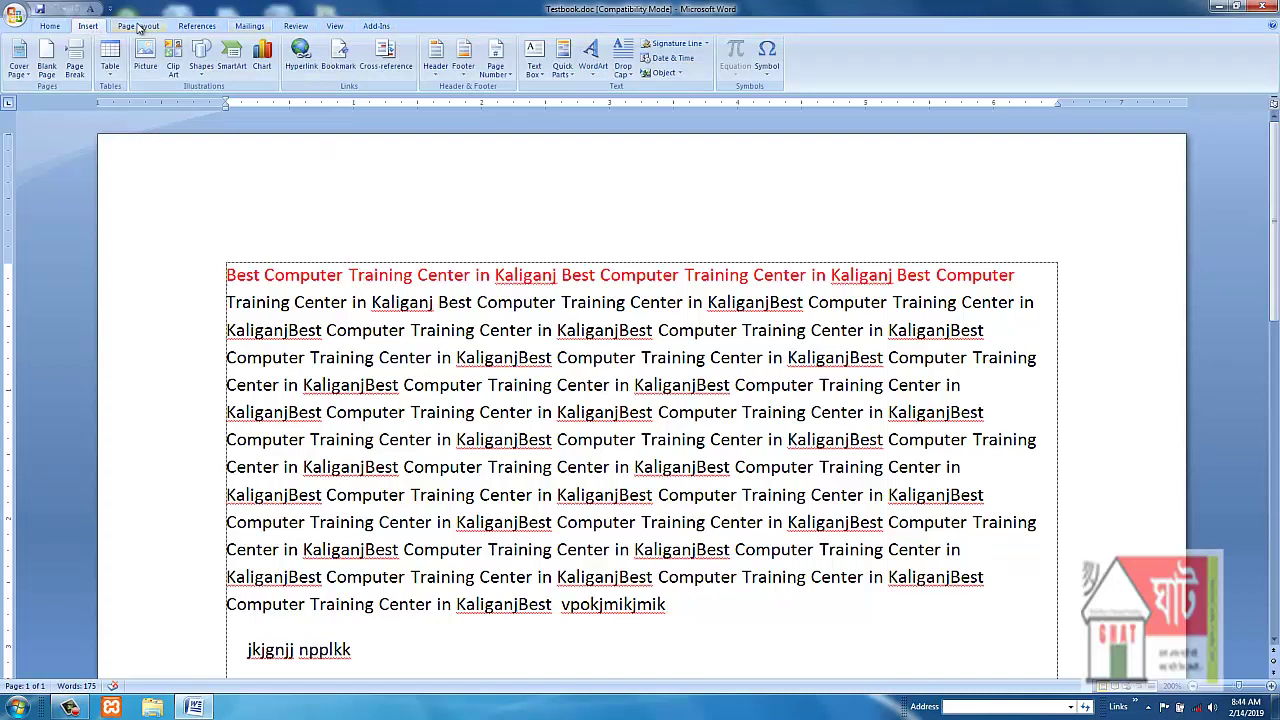
pyautogui.click(50, 26)
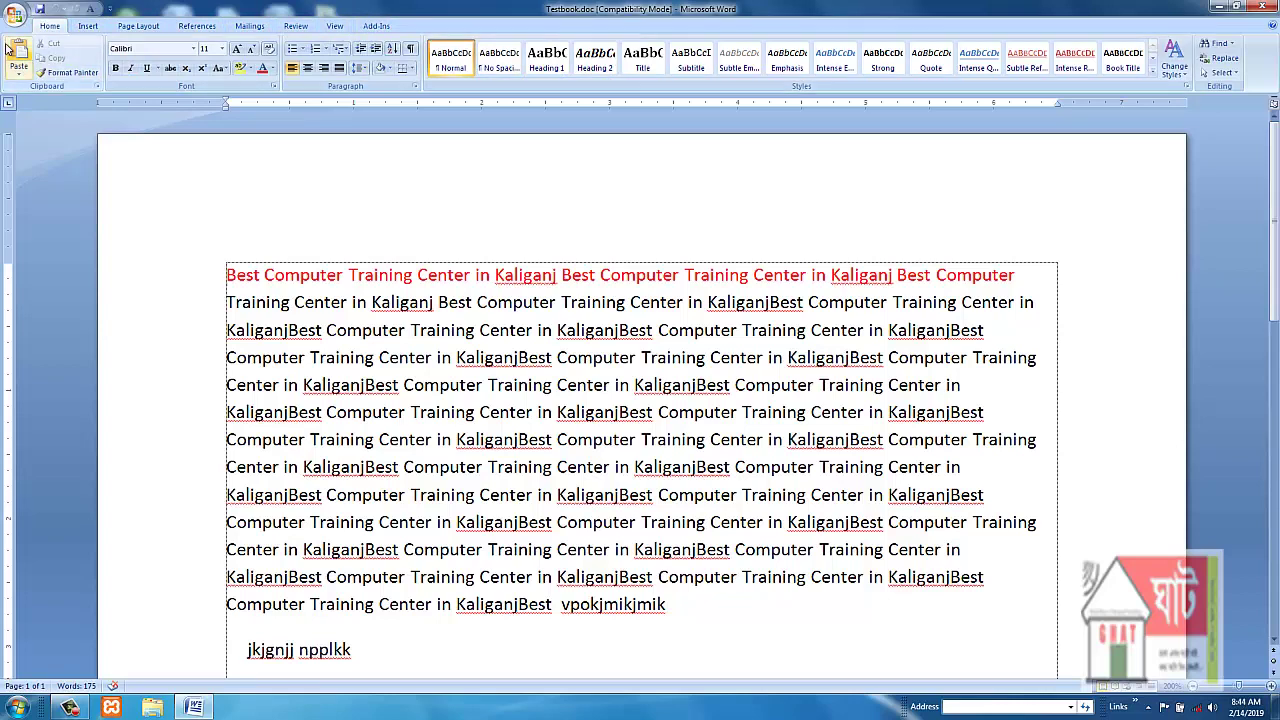
pyautogui.click(138, 26)
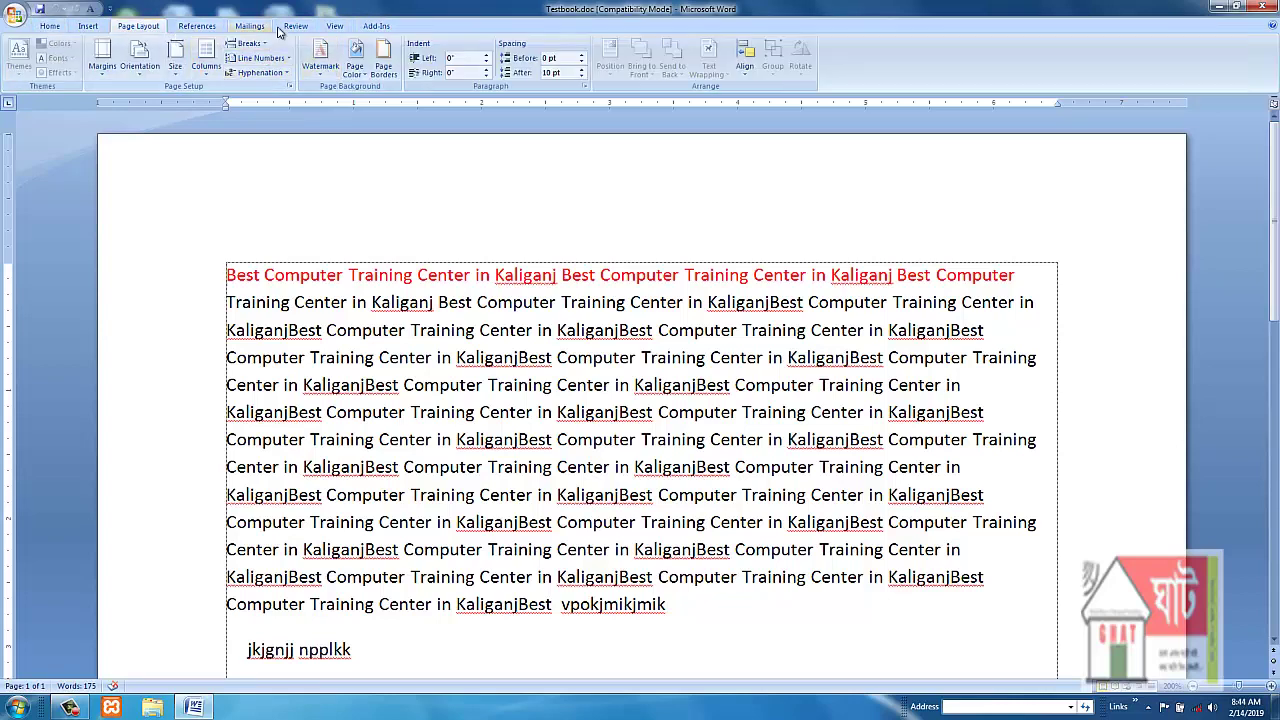
pyautogui.click(293, 26)
pyautogui.click(250, 27)
pyautogui.click(128, 26)
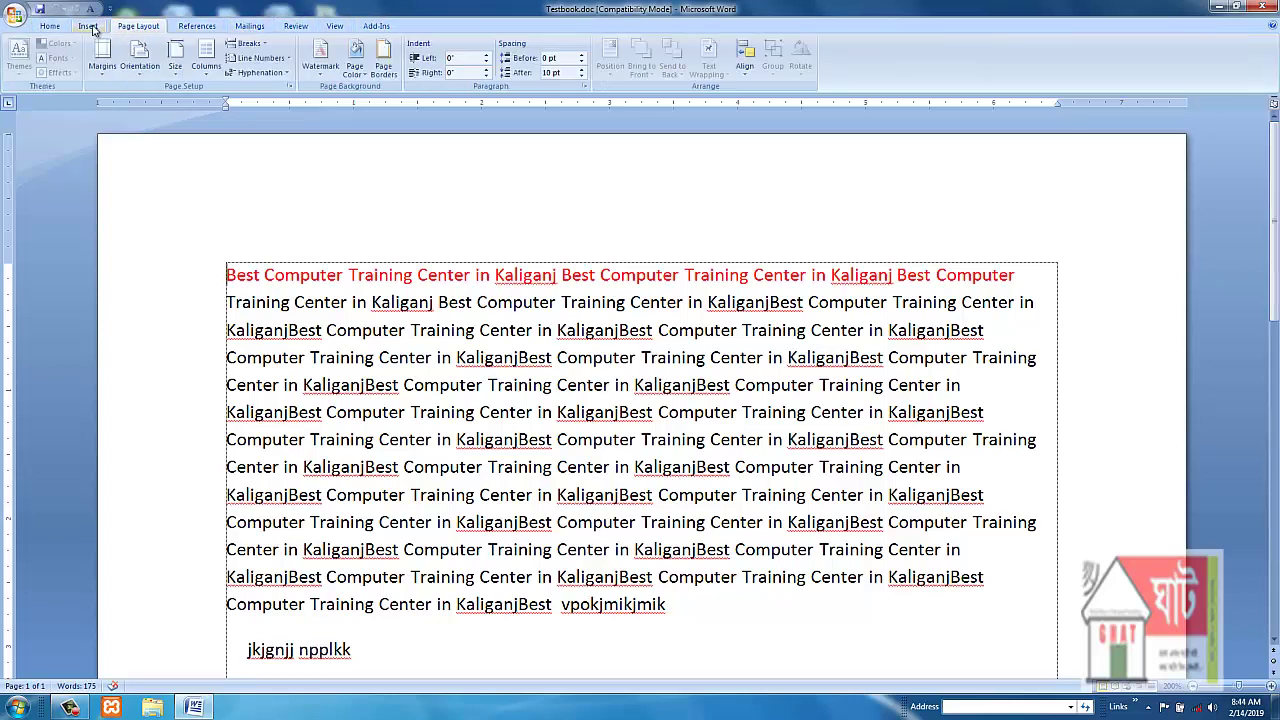
pyautogui.click(88, 26)
pyautogui.click(50, 26)
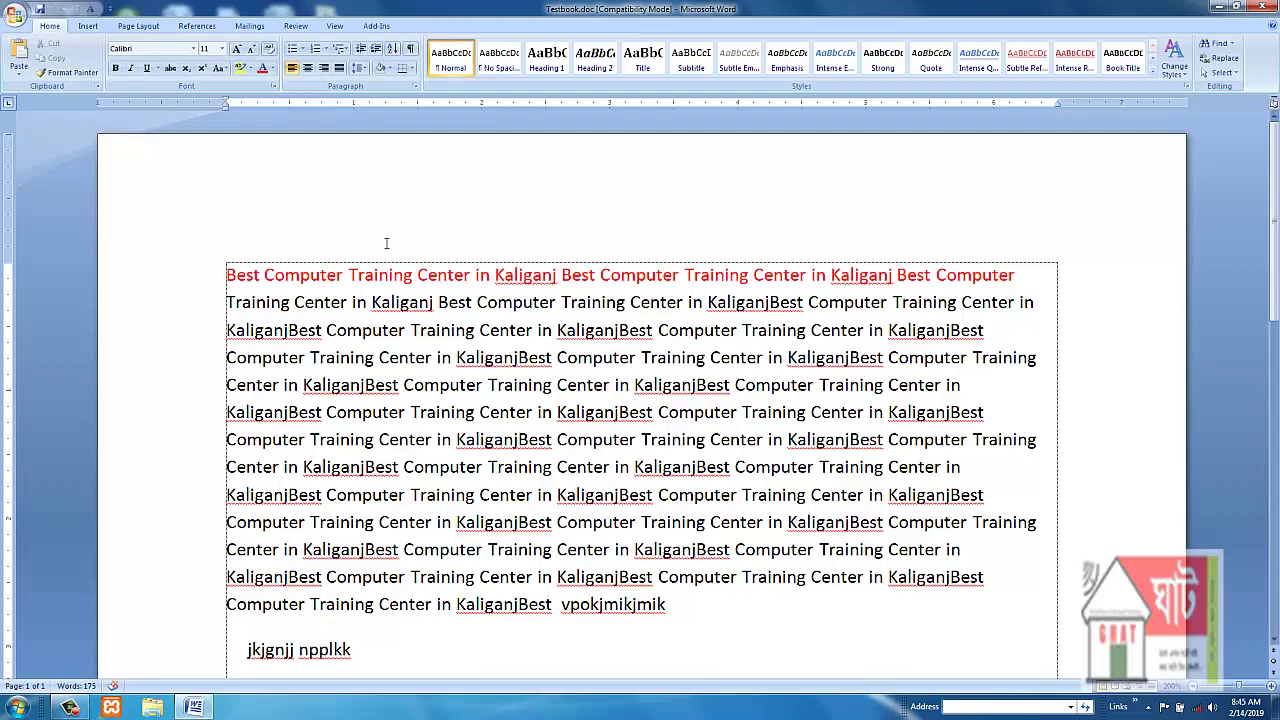
pyautogui.scroll(-4, 386, 243)
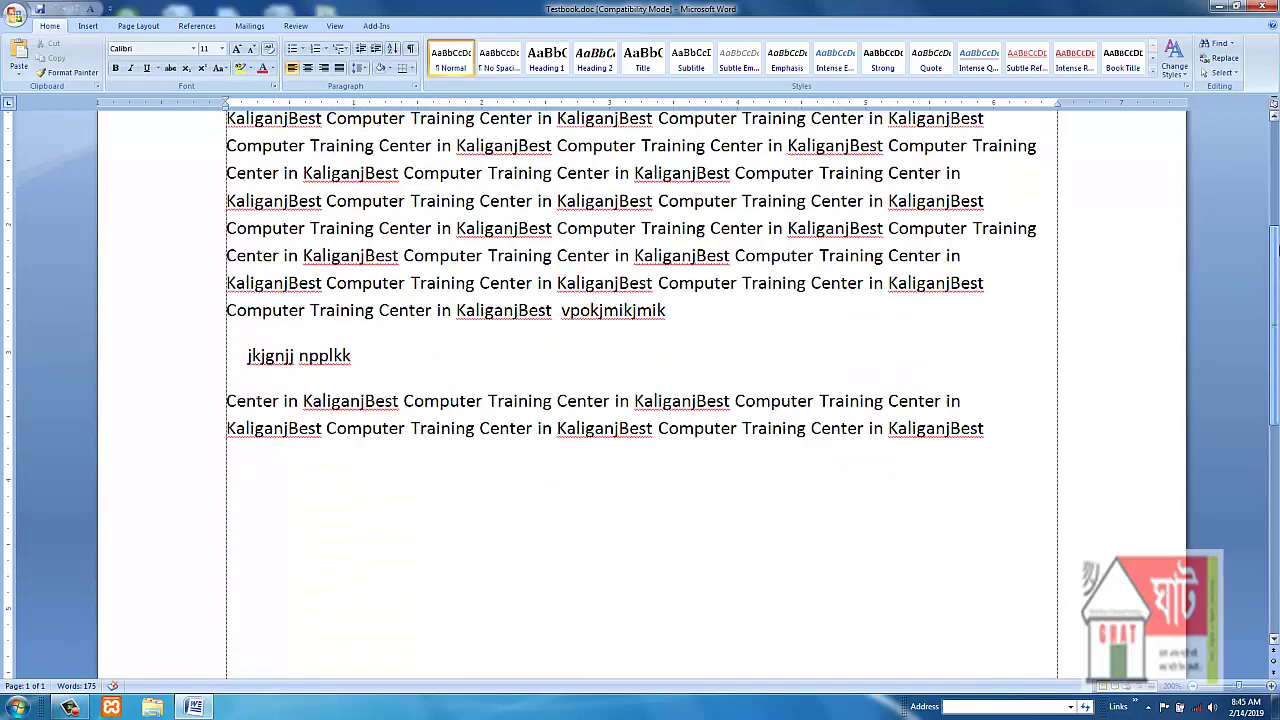
pyautogui.scroll(4, 640, 400)
pyautogui.scroll(-1, 640, 400)
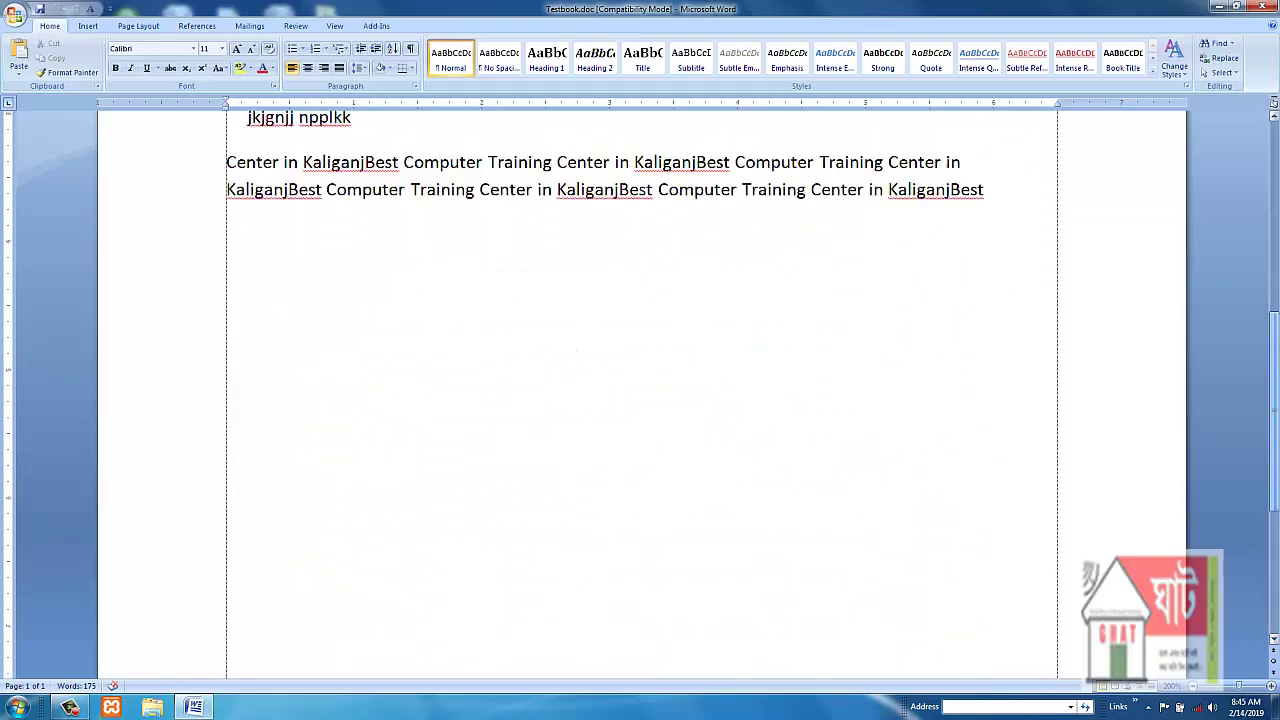
pyautogui.scroll(-4, 640, 400)
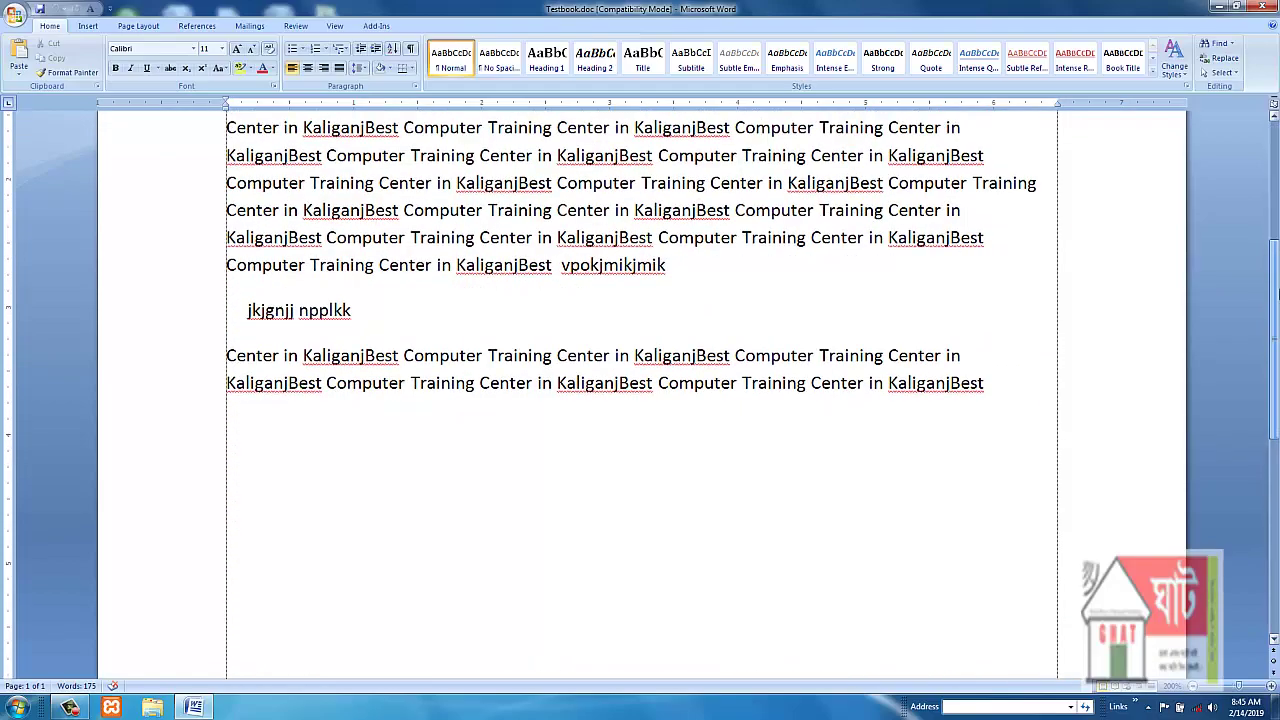
pyautogui.scroll(4, 640, 400)
pyautogui.scroll(-1, 640, 400)
pyautogui.moveTo(1276, 186); pyautogui.dragTo(1276, 192)
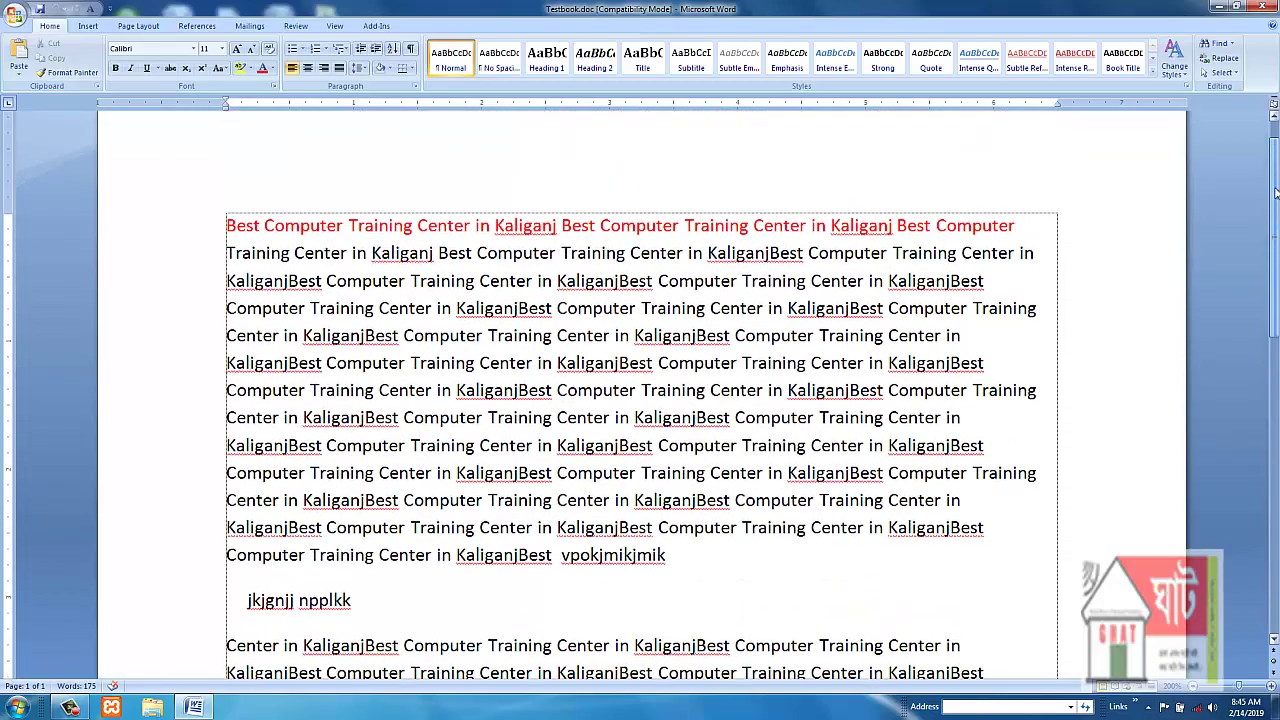
pyautogui.click(715, 440)
pyautogui.scroll(-4, 712, 440)
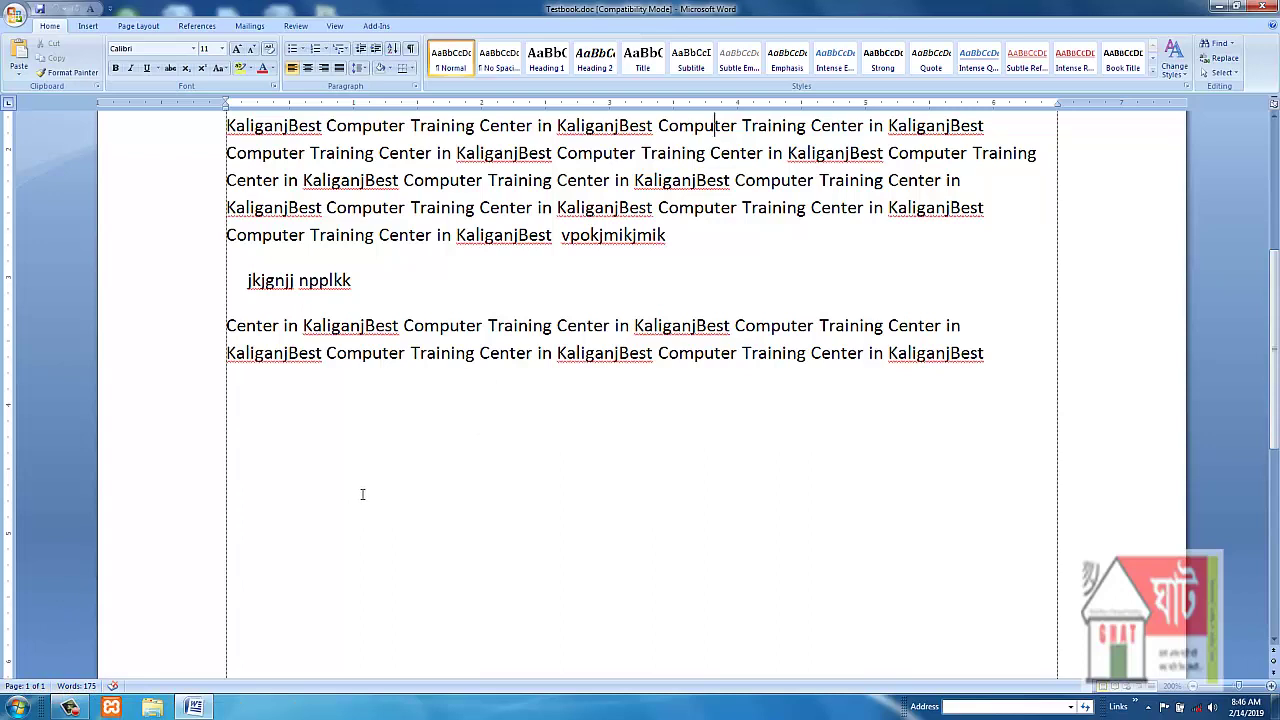
pyautogui.click(62, 688)
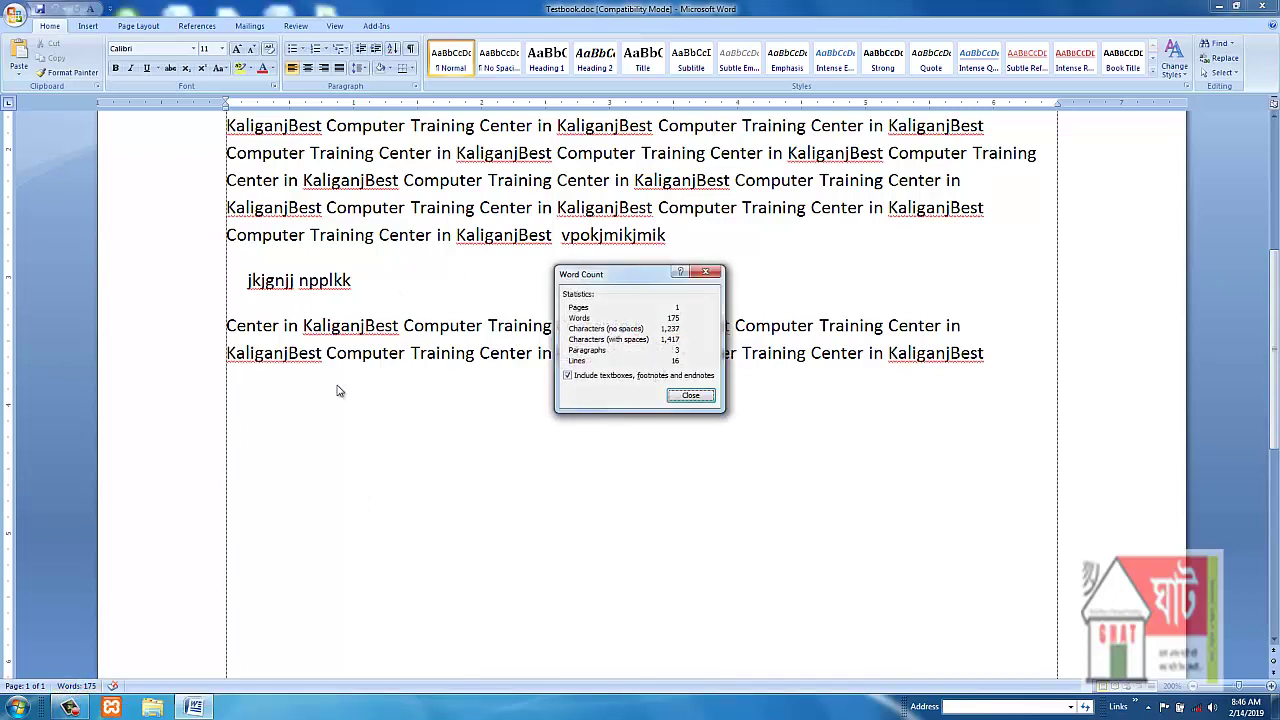
pyautogui.click(689, 396)
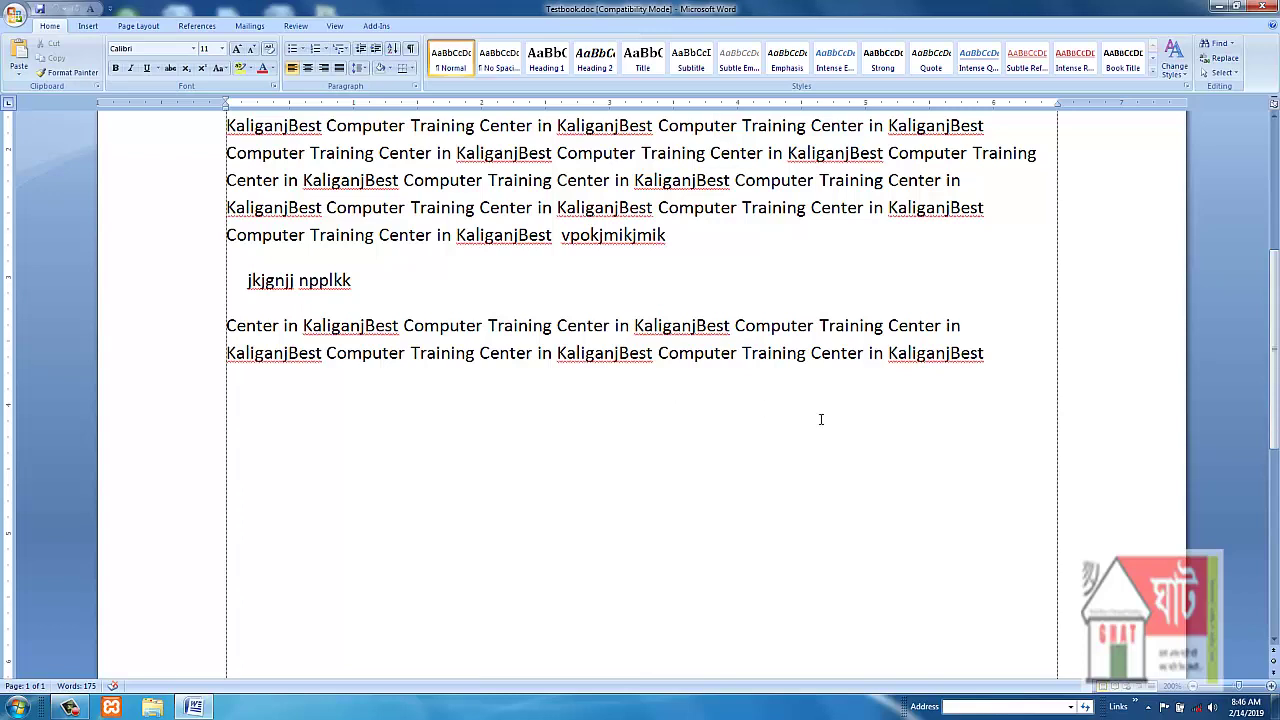
pyautogui.click(1118, 690)
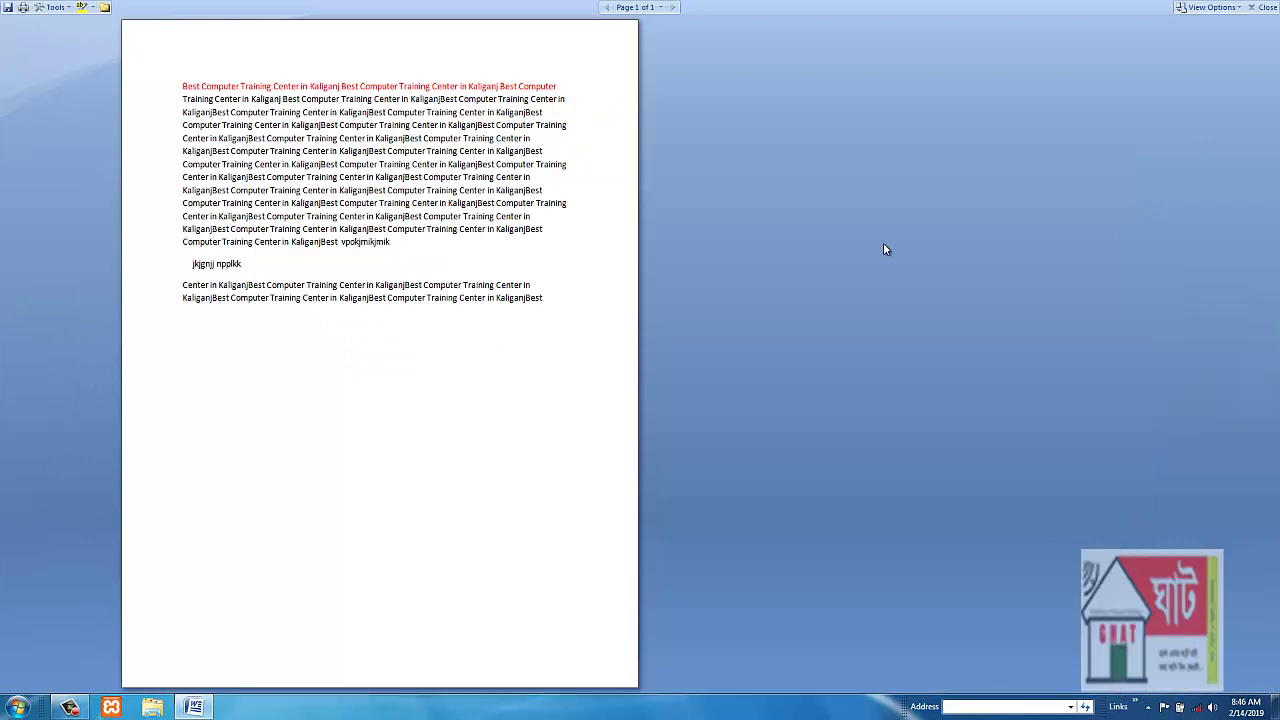
pyautogui.click(1262, 7)
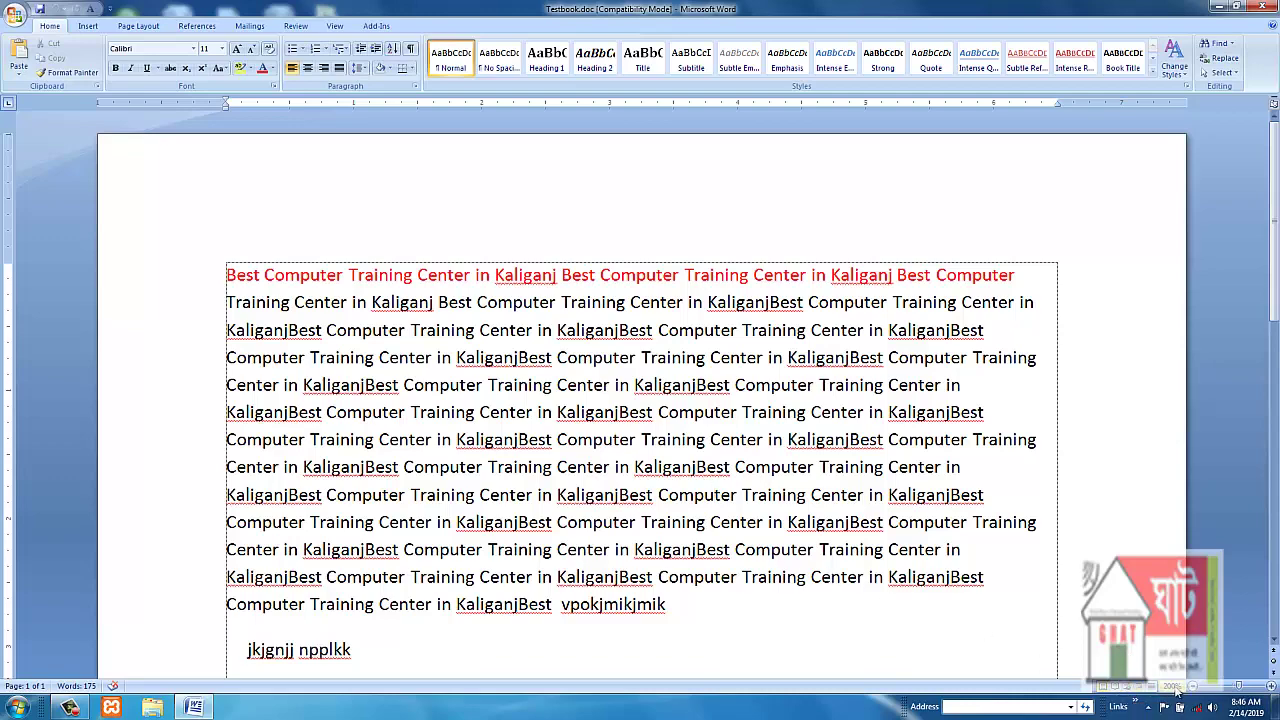
# Step: Raise the Testbook.doc zoom from about 188% to above 200% with the status-bar slider
pyautogui.moveTo(1240, 692)
pyautogui.mouseDown()
pyautogui.moveTo(1224, 692)
pyautogui.moveTo(1239, 691)
pyautogui.mouseUp()
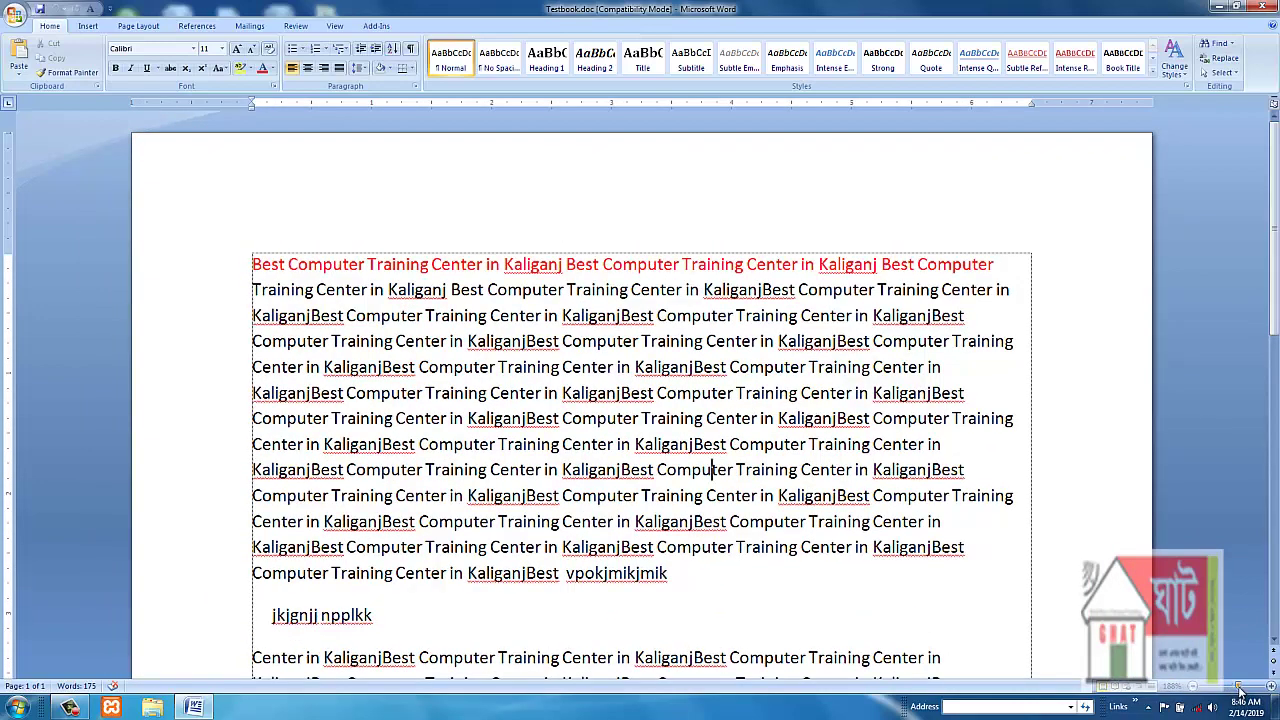
pyautogui.moveTo(1238, 694)
pyautogui.mouseDown()
pyautogui.moveTo(1224, 692)
pyautogui.moveTo(1244, 691)
pyautogui.mouseUp()
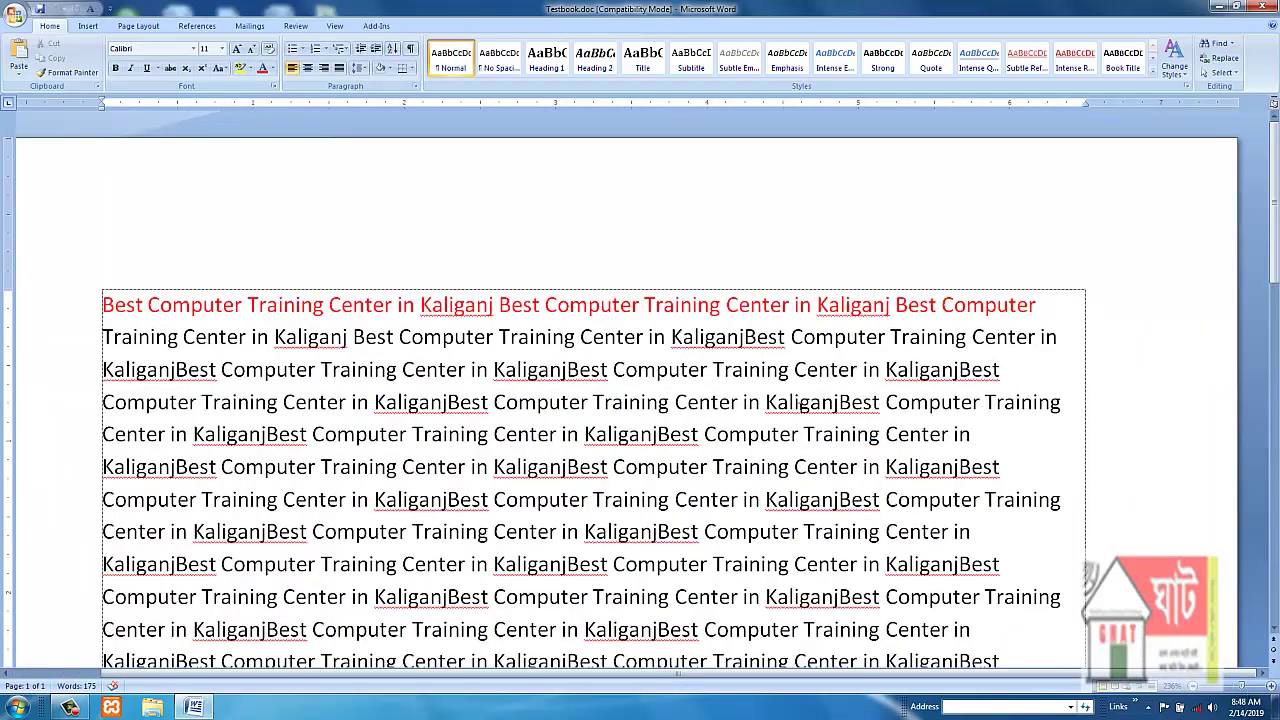